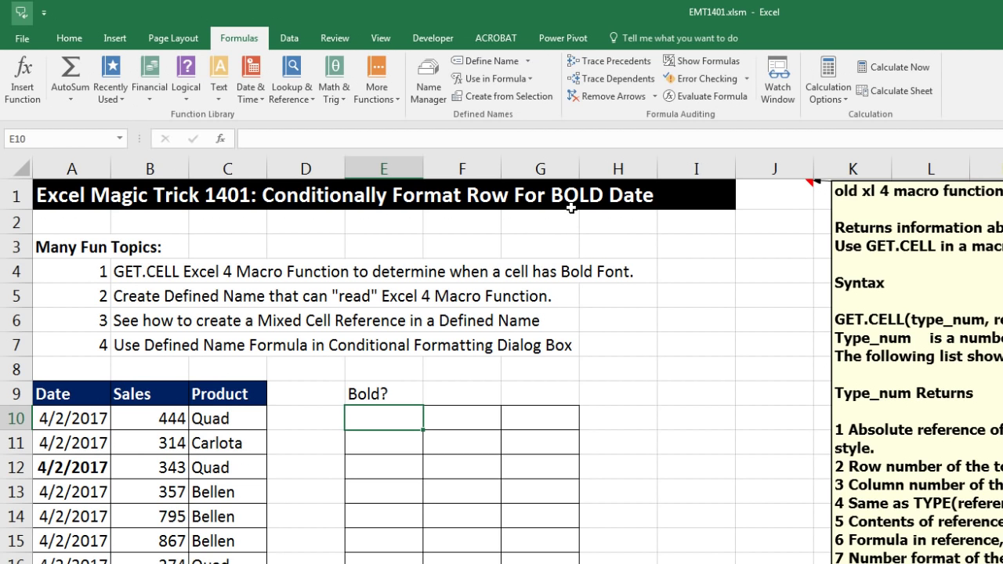
- Select the dates A10:A22, note the bold date in A12, and return to E10
{"action": "left_click", "coordinate": [84, 418]}
{"action": "left_click_drag", "start_coordinate": [84, 418], "coordinate": [75, 563]}
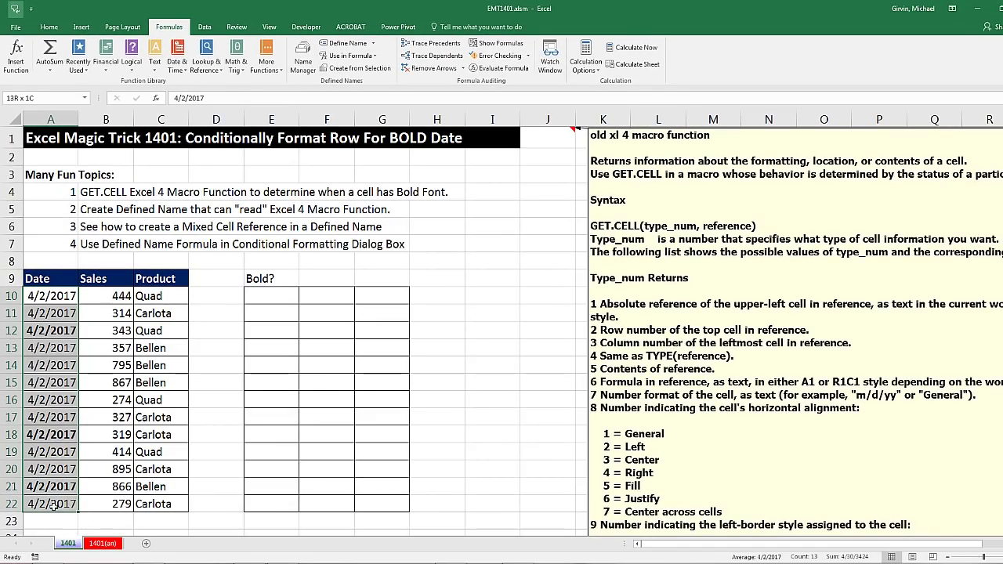
{"action": "left_click_drag", "start_coordinate": [53, 506], "coordinate": [53, 506]}
{"action": "left_click", "coordinate": [66, 332]}
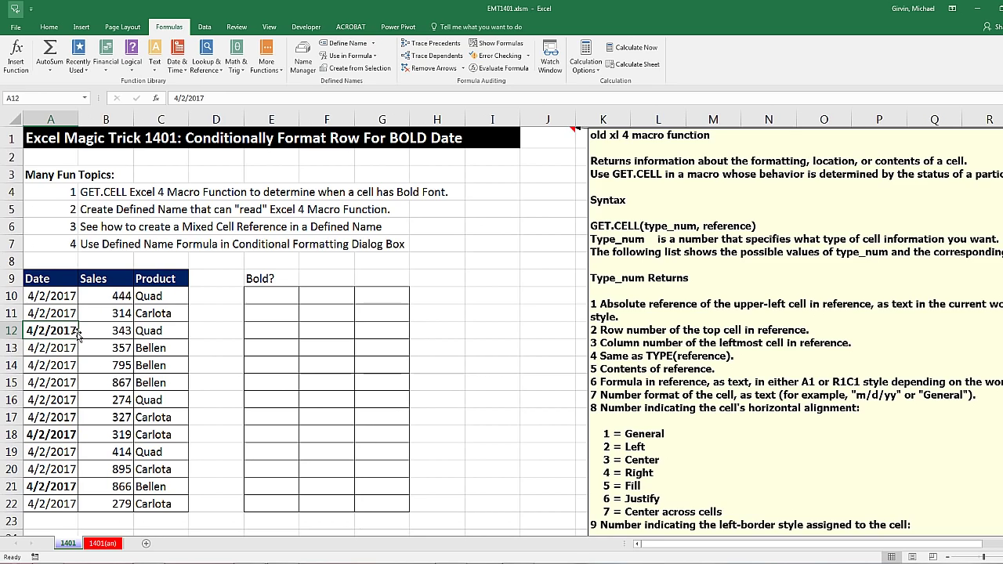
{"action": "left_click", "coordinate": [298, 302]}
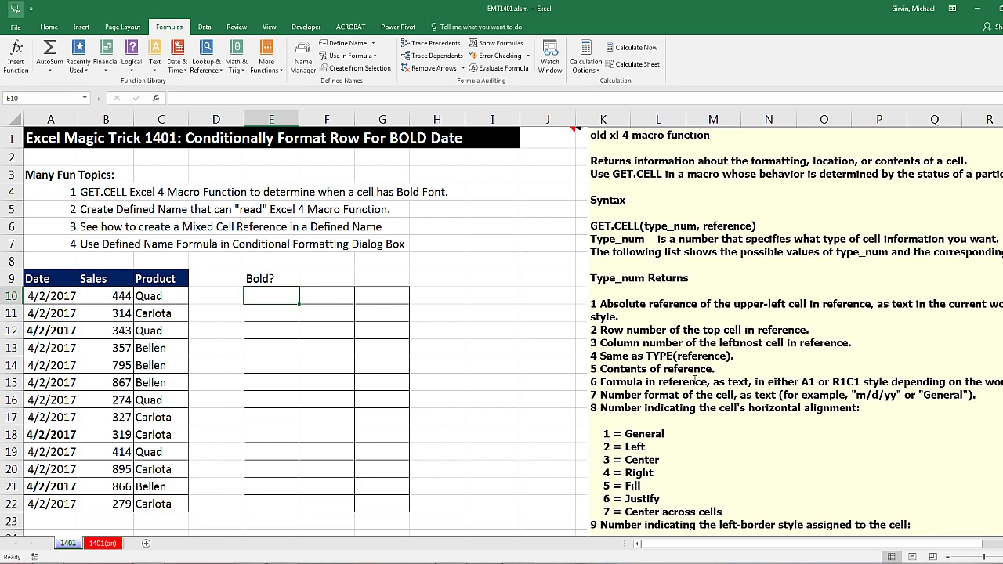
- Begin a =GET.CELL formula in E10, then abandon it
{"action": "scroll", "coordinate": [694, 380], "scroll_direction": "down", "scroll_amount": 7}
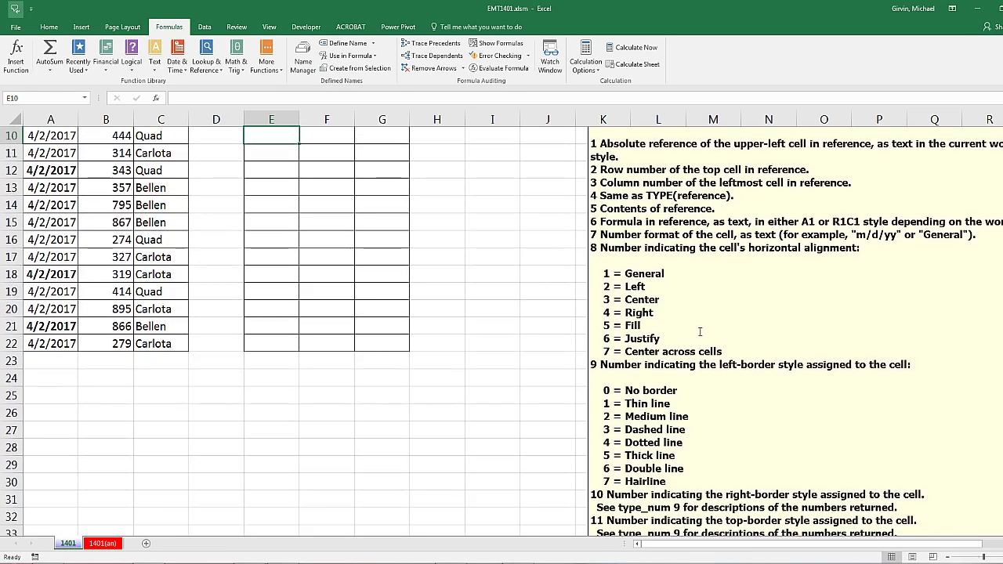
{"action": "scroll", "coordinate": [700, 330], "scroll_direction": "down", "scroll_amount": 3}
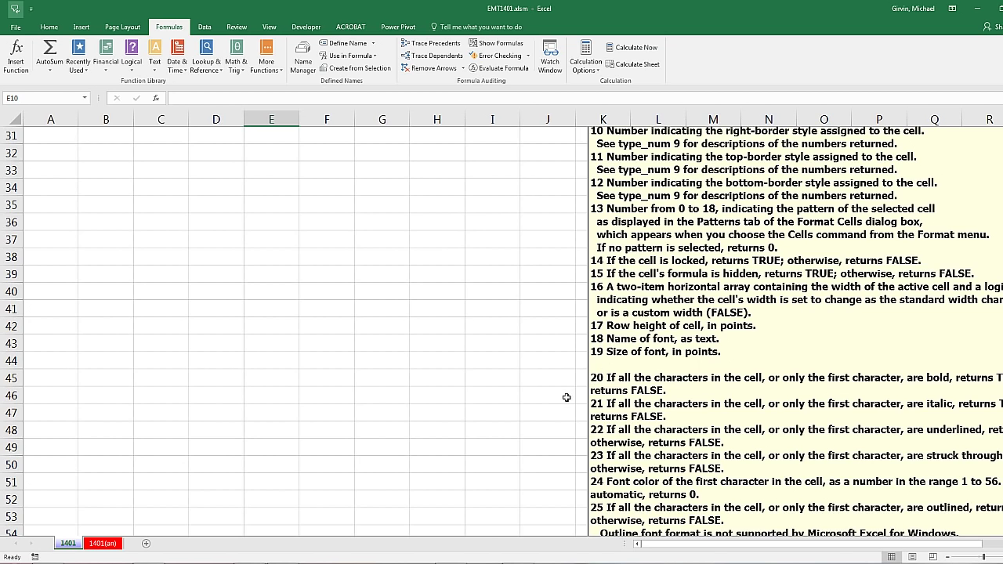
{"action": "scroll", "coordinate": [566, 398], "scroll_direction": "up", "scroll_amount": 10}
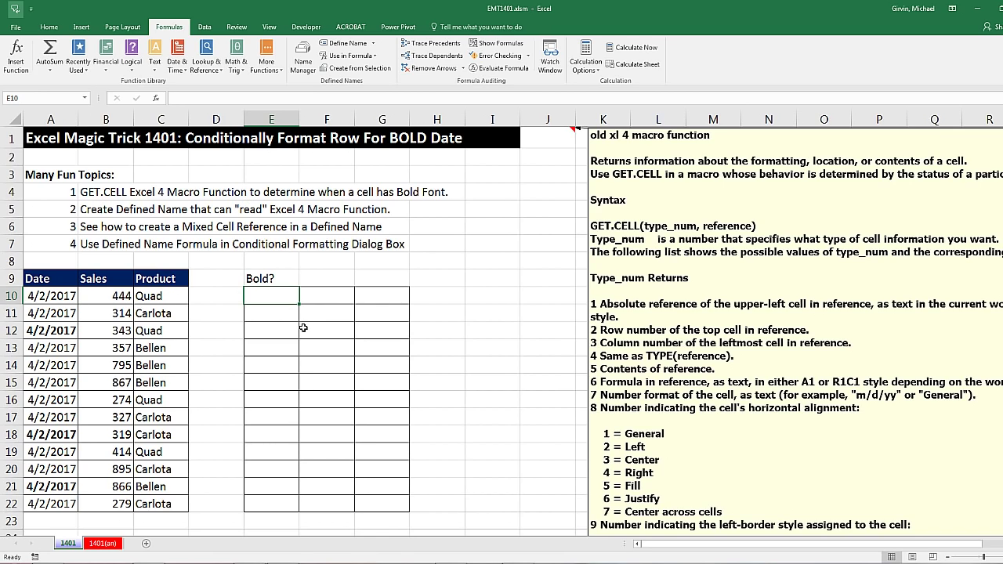
{"action": "type", "text": "=G"}
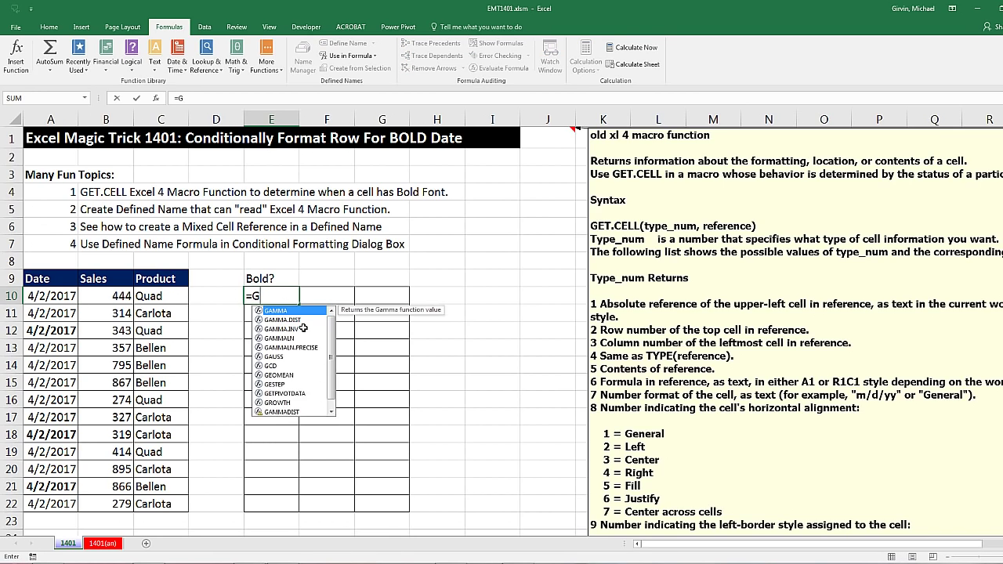
{"action": "type", "text": "ET.CELL("}
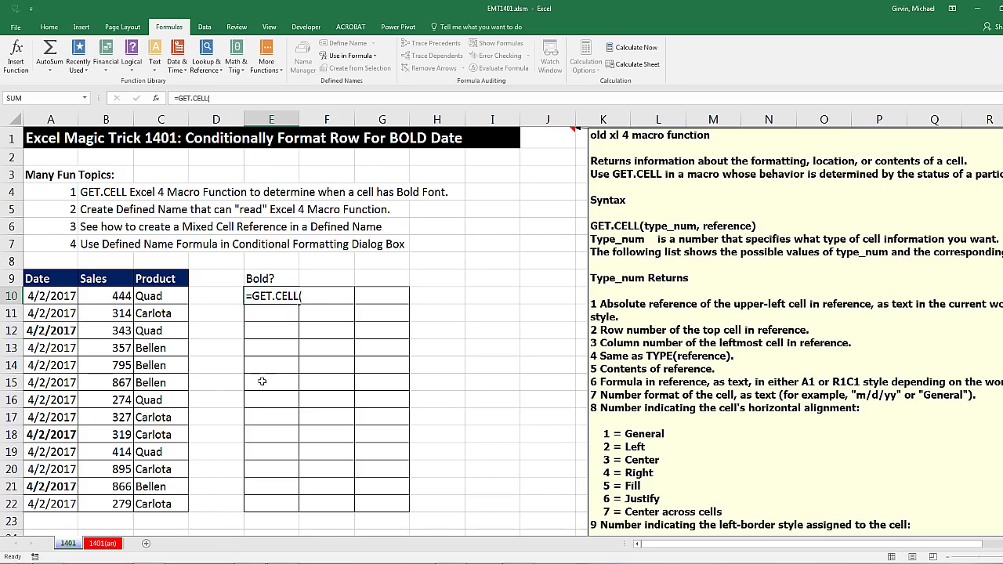
{"action": "key", "text": "Escape"}
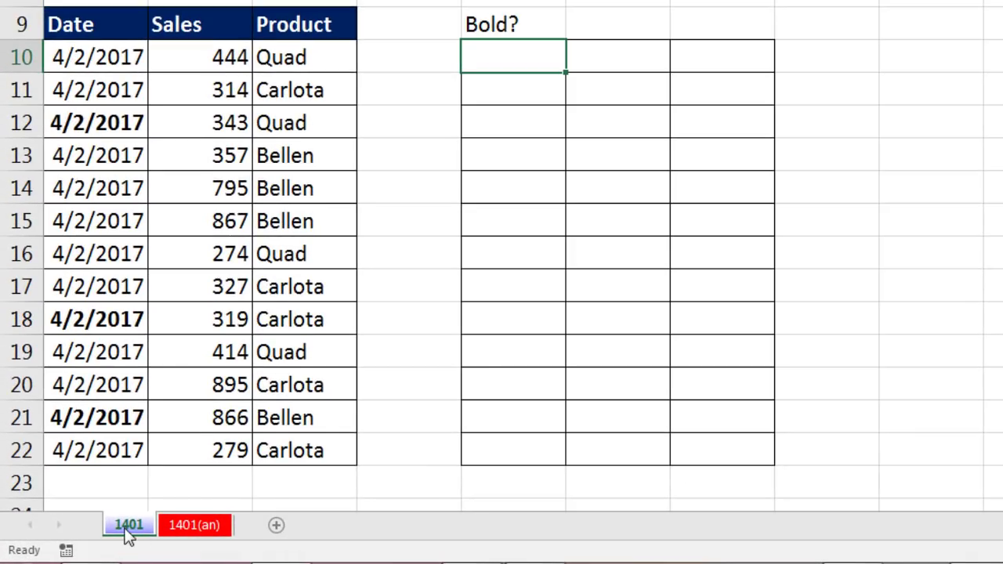
- Open the insert-sheet choices from the 1401 sheet tab, then close them without adding anything
{"action": "right_click", "coordinate": [128, 533]}
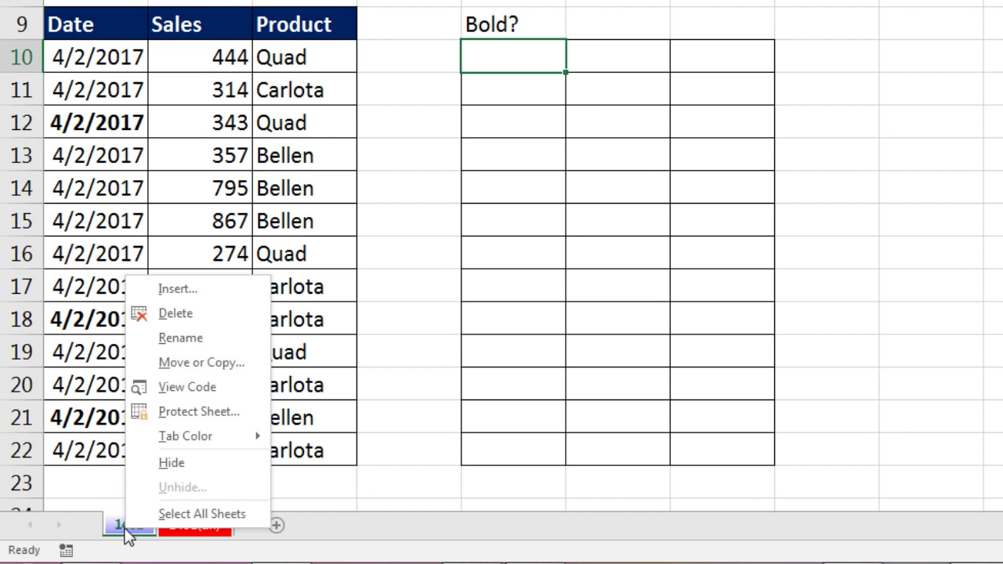
{"action": "left_click", "coordinate": [170, 289]}
{"action": "left_click_drag", "start_coordinate": [326, 119], "coordinate": [679, 86]}
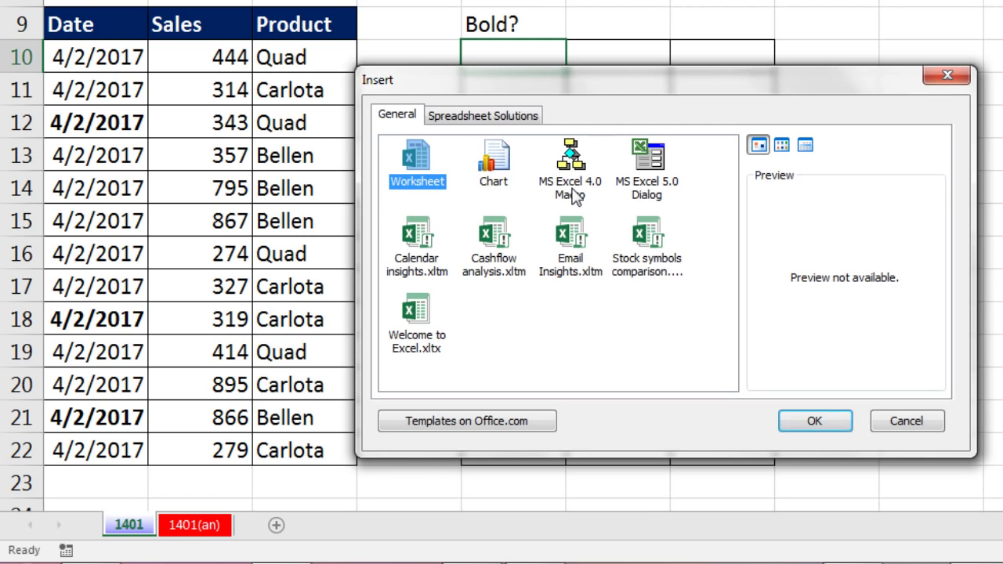
{"action": "key", "text": "Escape"}
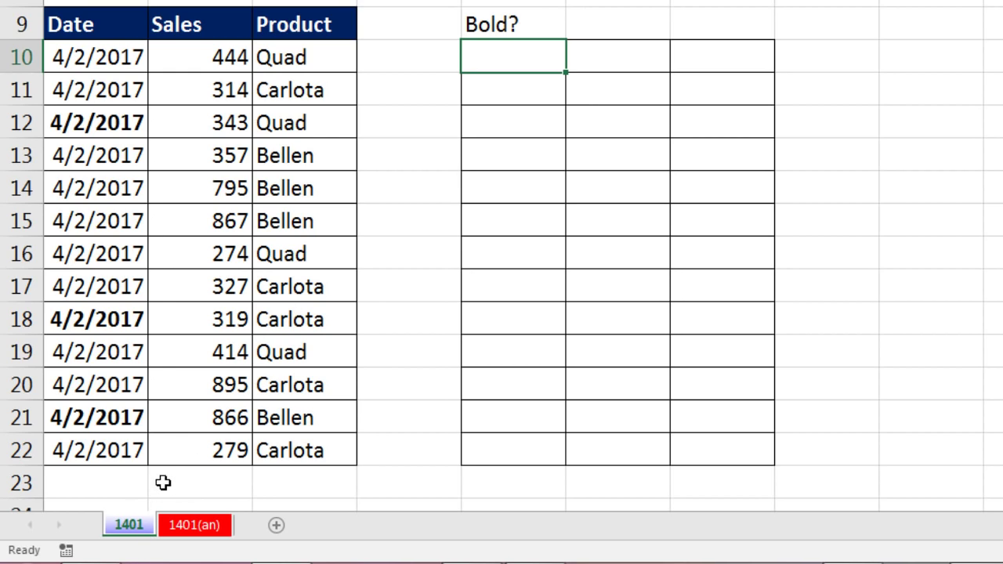
- Add a blank Sheet2, delete it, and insert the Excel 4.0 macro sheet Macro1
{"action": "key", "text": "shift+F11"}
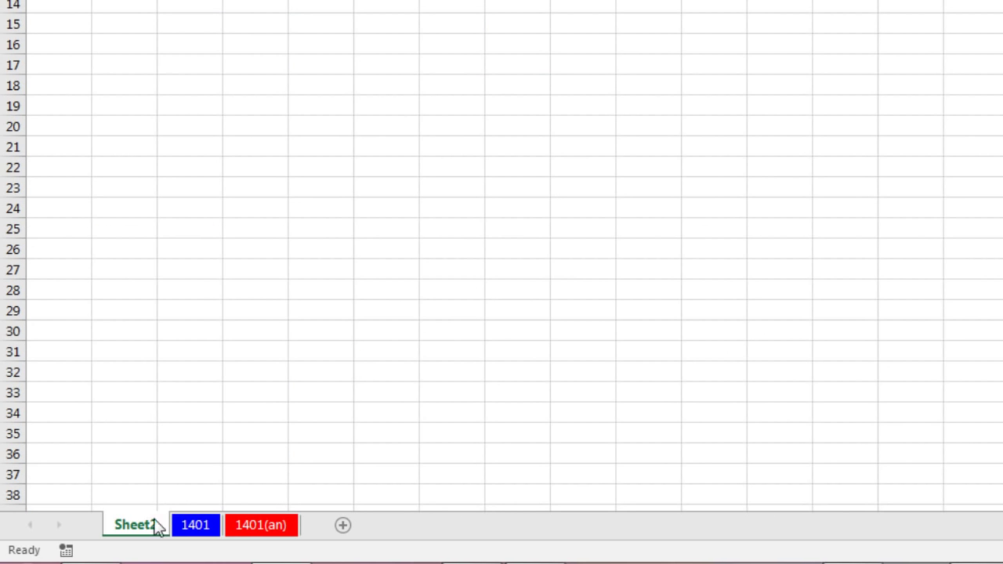
{"action": "right_click", "coordinate": [145, 533]}
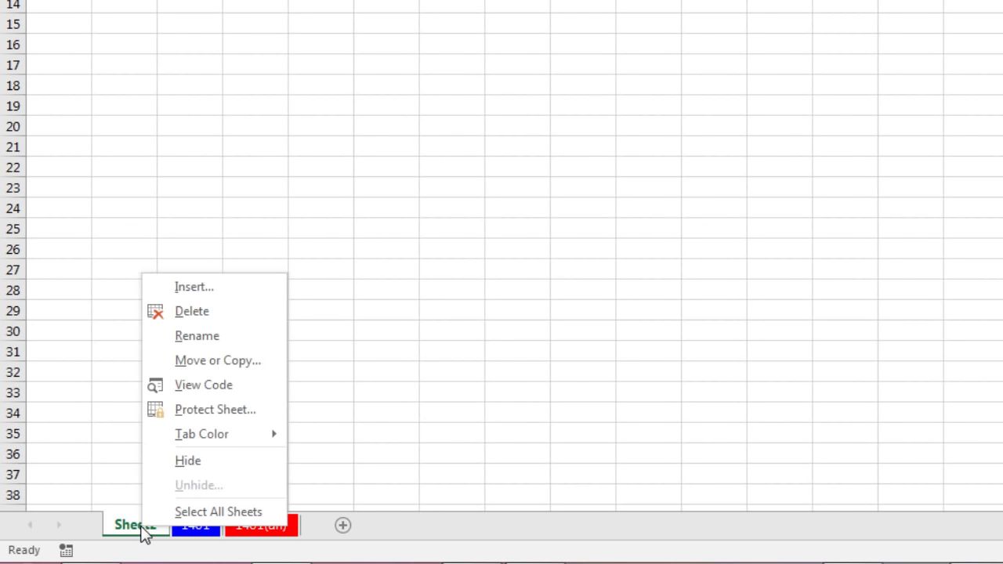
{"action": "left_click", "coordinate": [188, 313]}
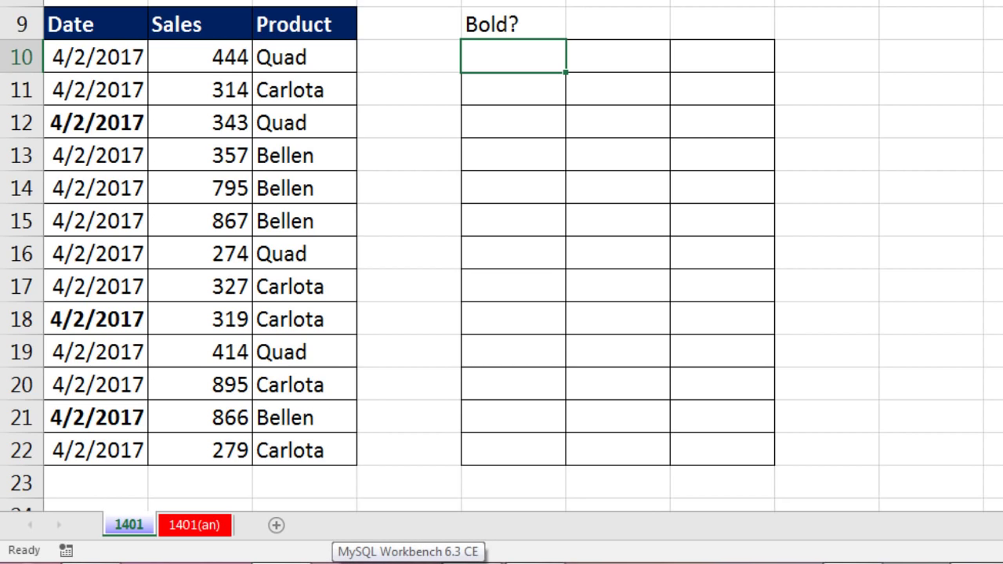
{"action": "key", "text": "ctrl+F11"}
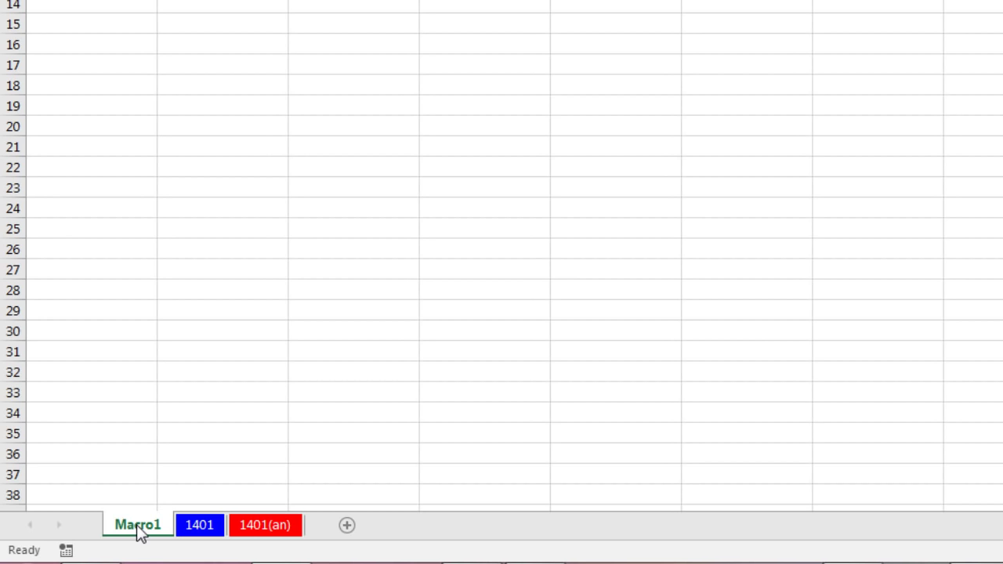
- Copy the Date header and dates from sheet 1401 and paste them onto Macro1
{"action": "left_click", "coordinate": [211, 532]}
{"action": "left_click_drag", "start_coordinate": [118, 20], "coordinate": [102, 448]}
{"action": "key", "text": "ctrl+c"}
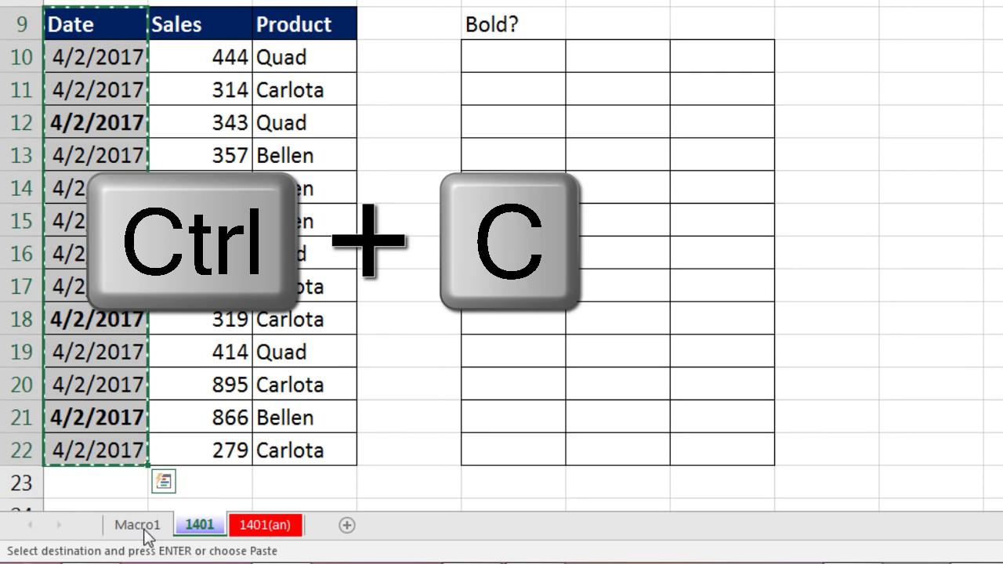
{"action": "left_click", "coordinate": [137, 525]}
{"action": "key", "text": "ctrl+v"}
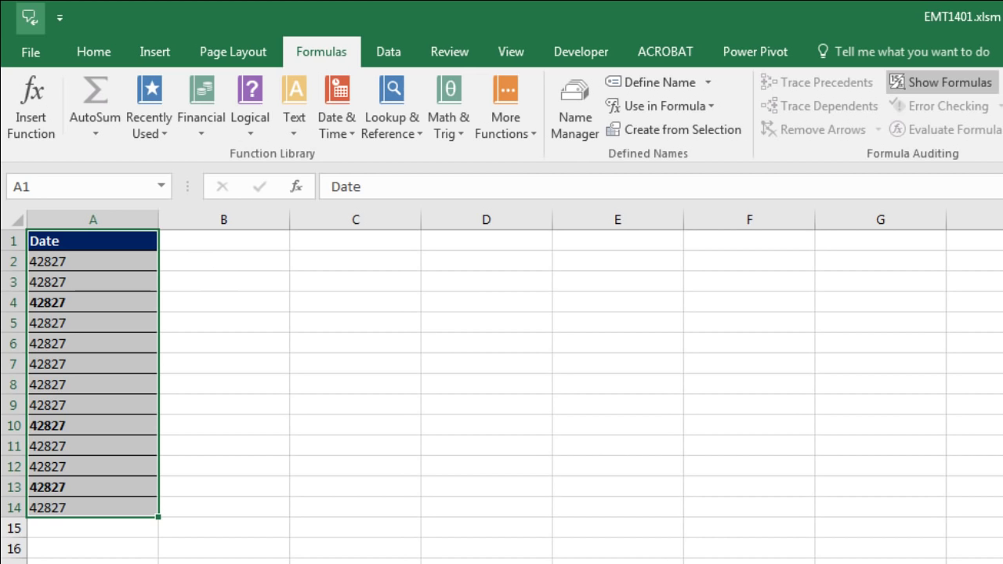
- Enter =GET.CELL(20,A2) in B2 and display formulas
{"action": "left_click", "coordinate": [193, 267]}
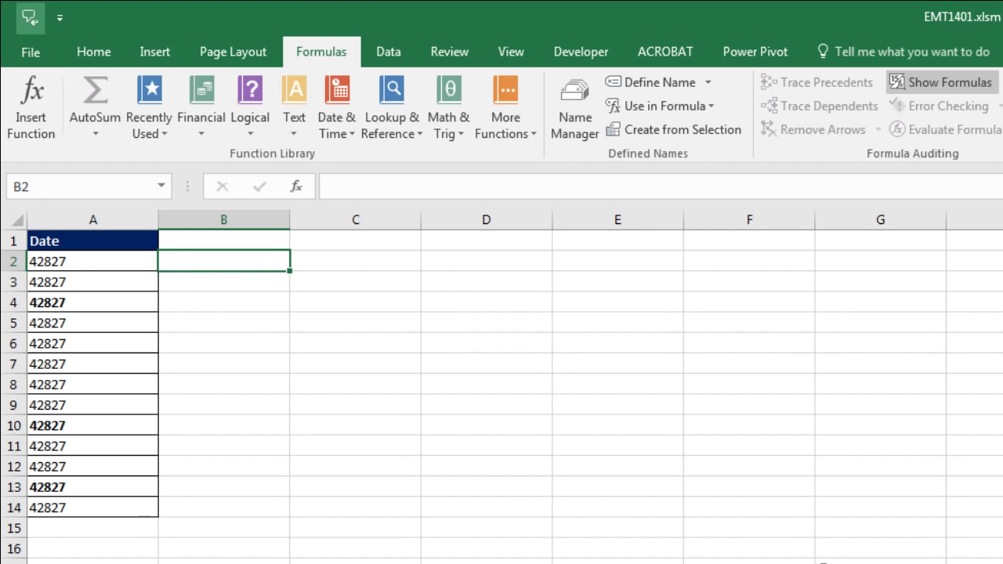
{"action": "type", "text": "=GET"}
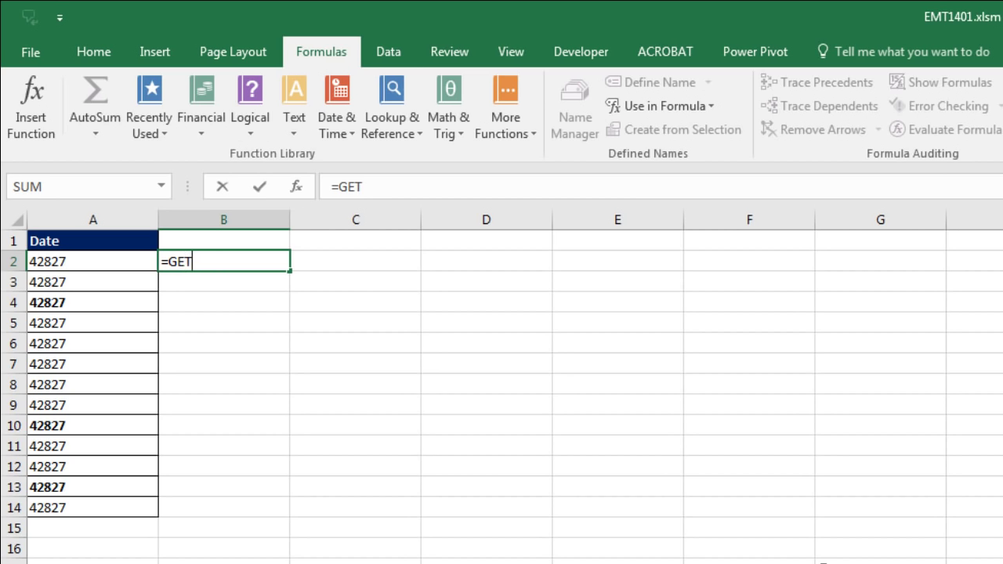
{"action": "type", "text": ".CELL("}
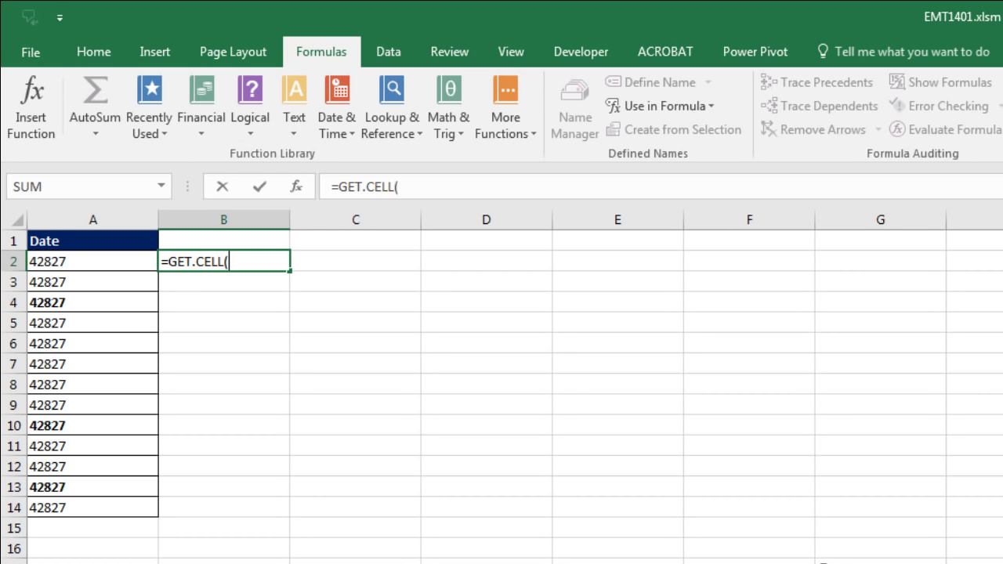
{"action": "type", "text": "20,"}
{"action": "left_click", "coordinate": [113, 261]}
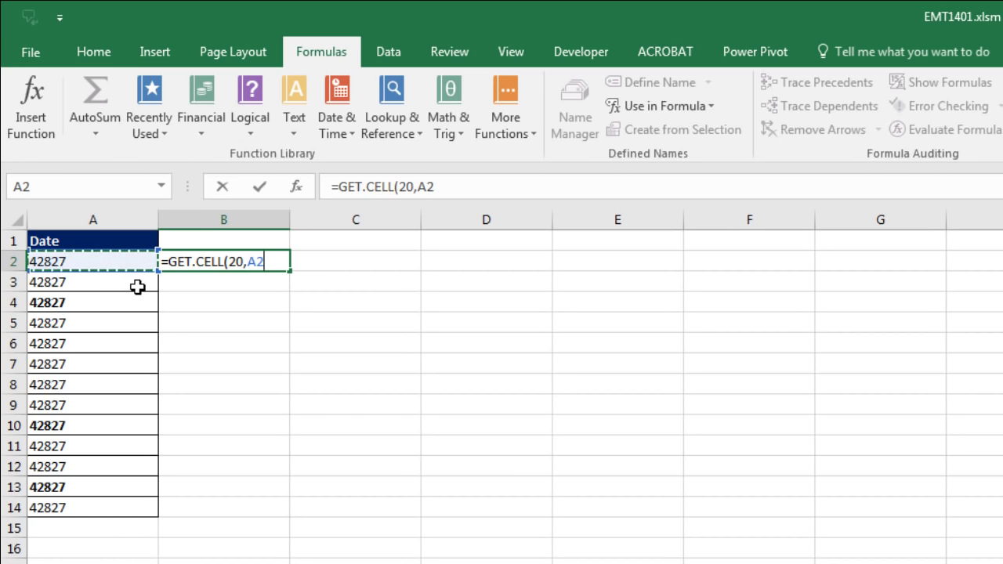
{"action": "type", "text": ")"}
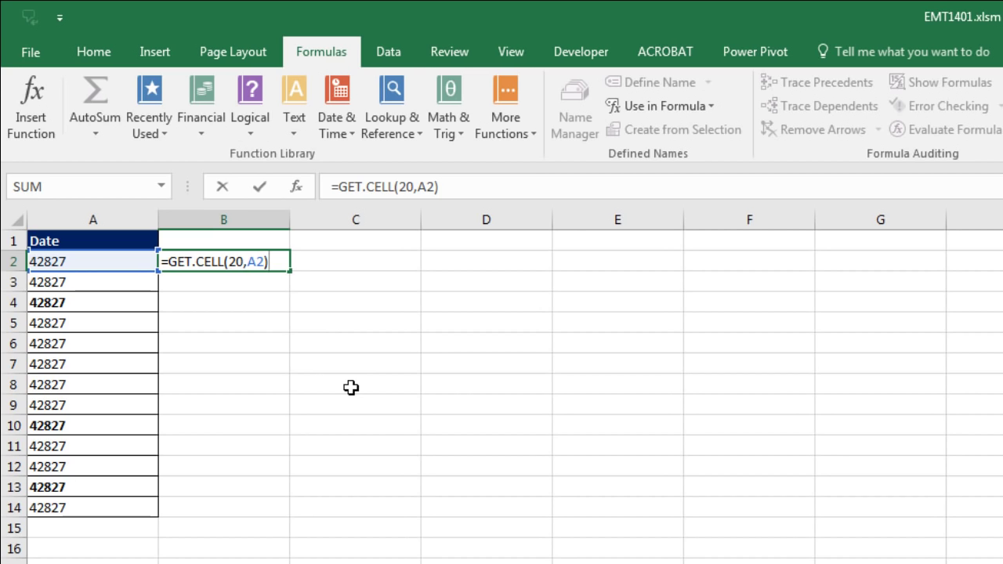
{"action": "key", "text": "ctrl+grave"}
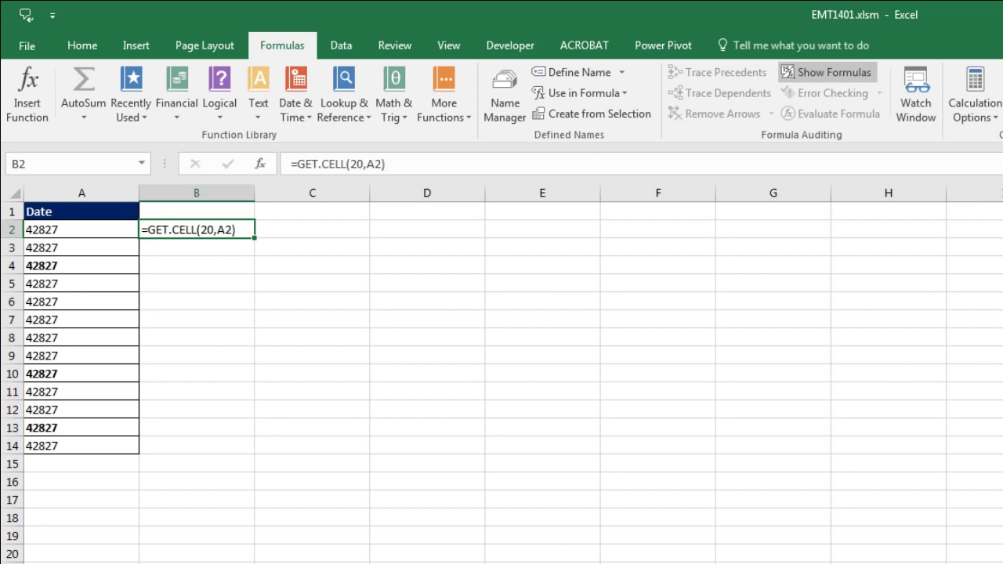
- Show results, fill the GET.CELL formula down to row 14, and re-enter B4 so it reads TRUE
{"action": "key", "text": "ctrl+grave"}
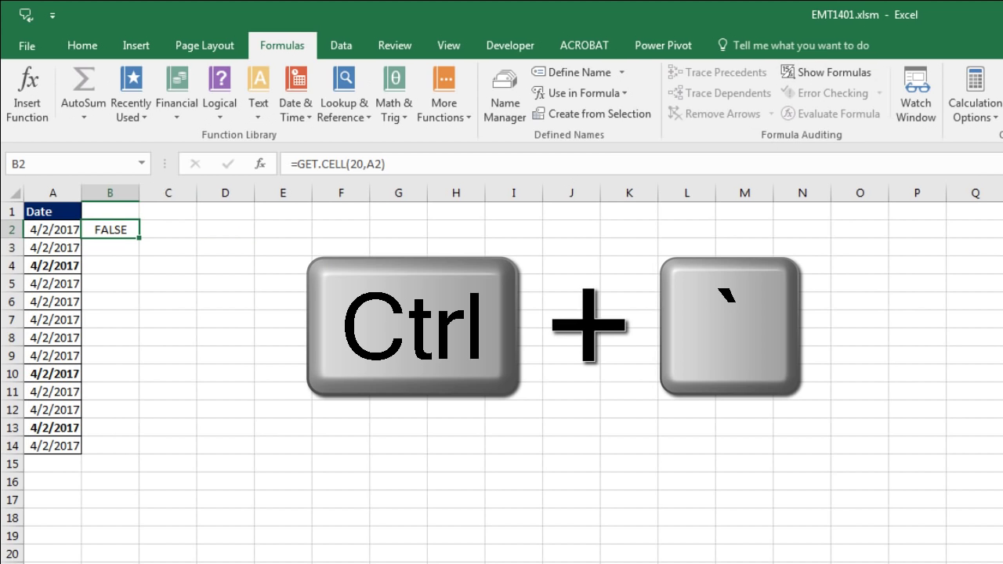
{"action": "double_click", "coordinate": [138, 237]}
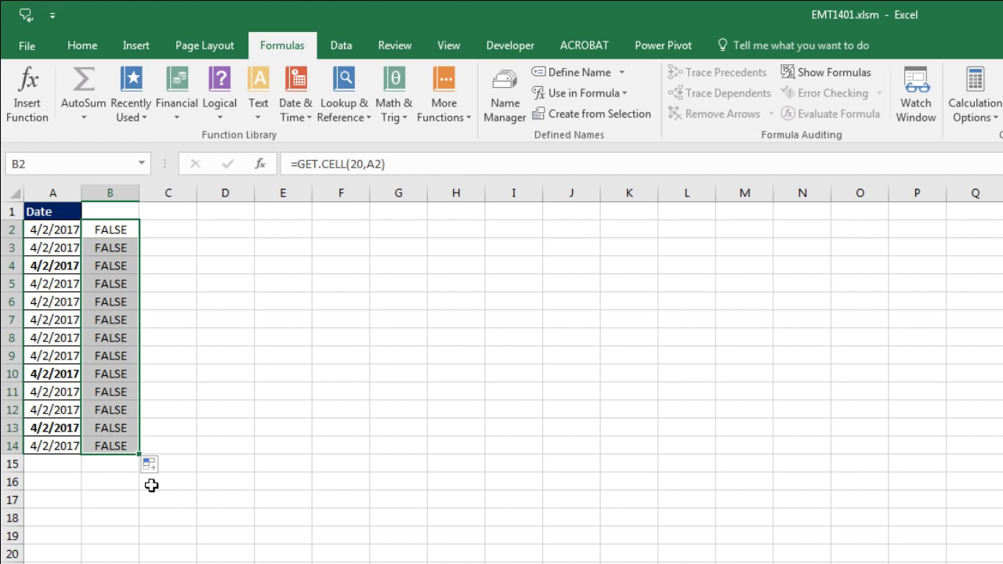
{"action": "left_click", "coordinate": [117, 264]}
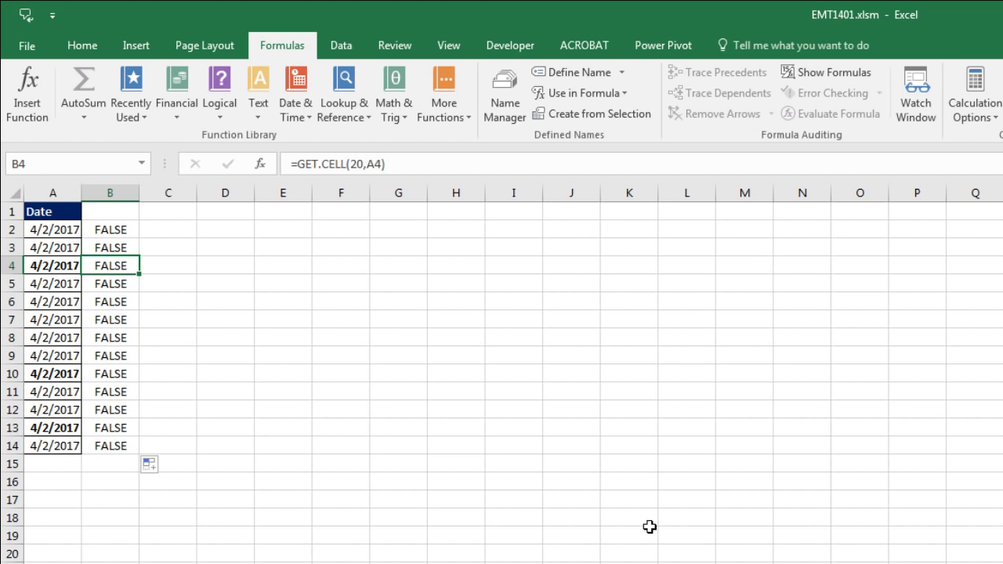
{"action": "key", "text": "F2"}
{"action": "key", "text": "Return"}
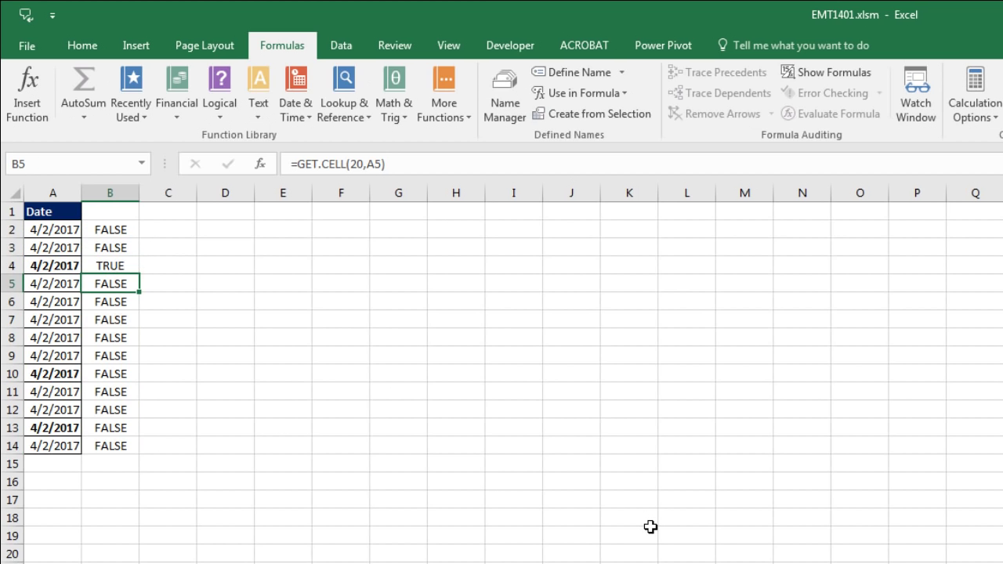
- Re-enter the formulas in B10 and B2 to recalculate them
{"action": "left_click", "coordinate": [121, 375]}
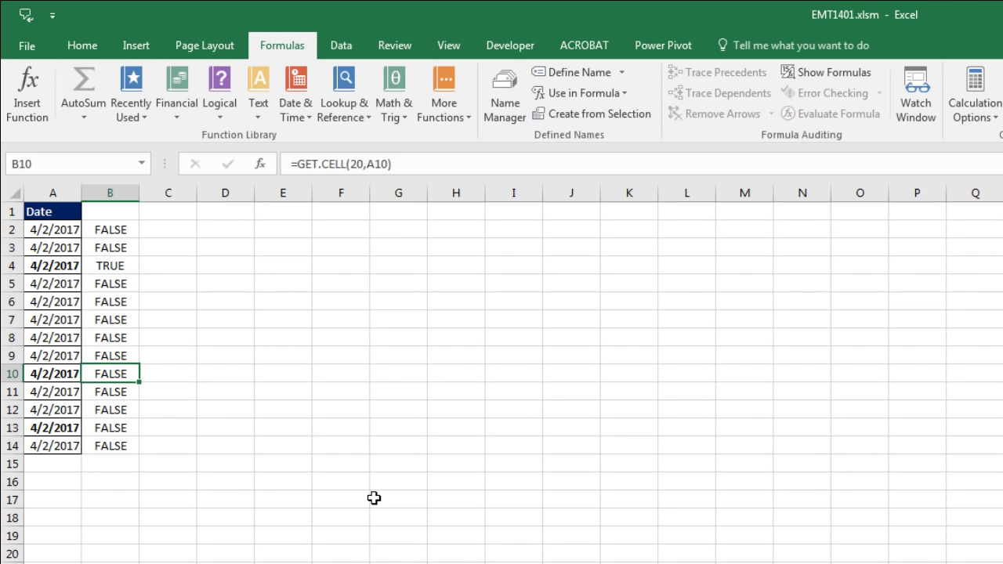
{"action": "key", "text": "F2"}
{"action": "key", "text": "Return"}
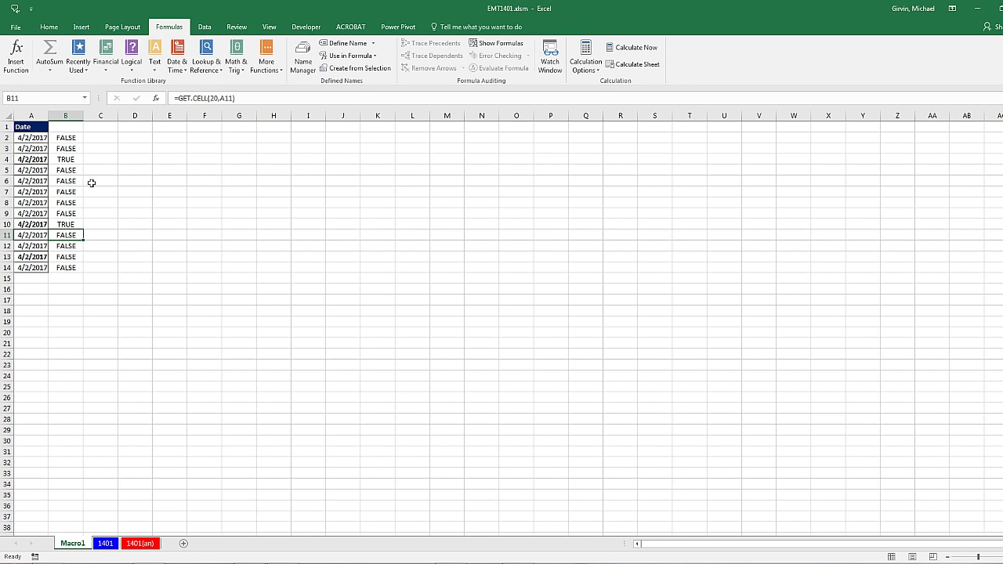
{"action": "double_click", "coordinate": [70, 138]}
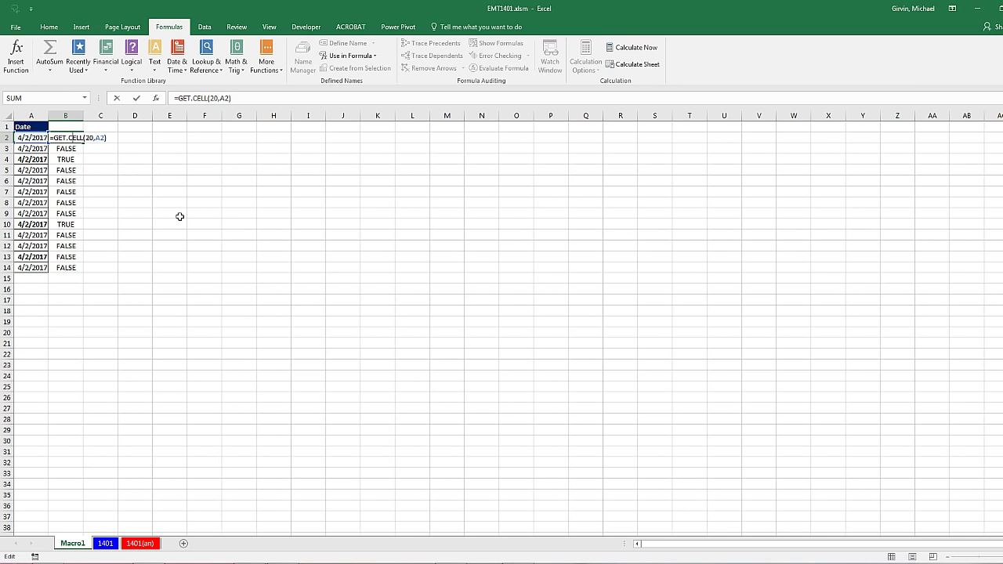
{"action": "key", "text": "ctrl+Return"}
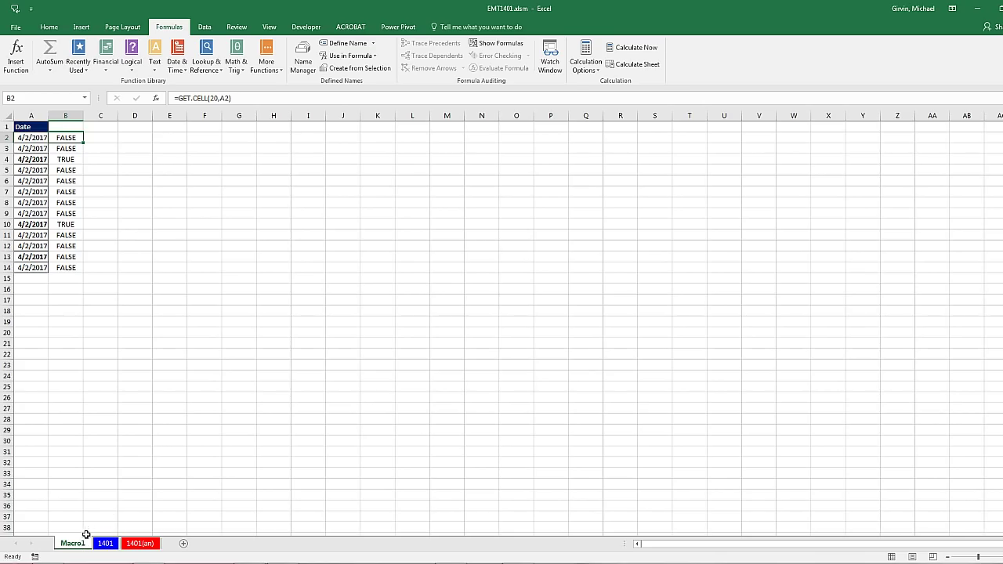
- On sheet 1401 select E10 and start a new defined name called IsBold
{"action": "left_click", "coordinate": [105, 543]}
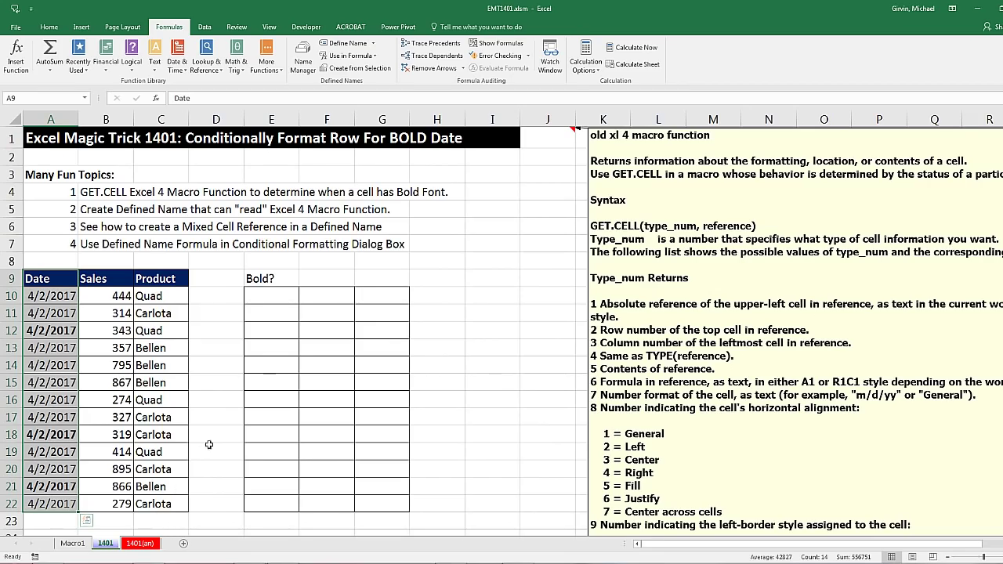
{"action": "left_click", "coordinate": [271, 300]}
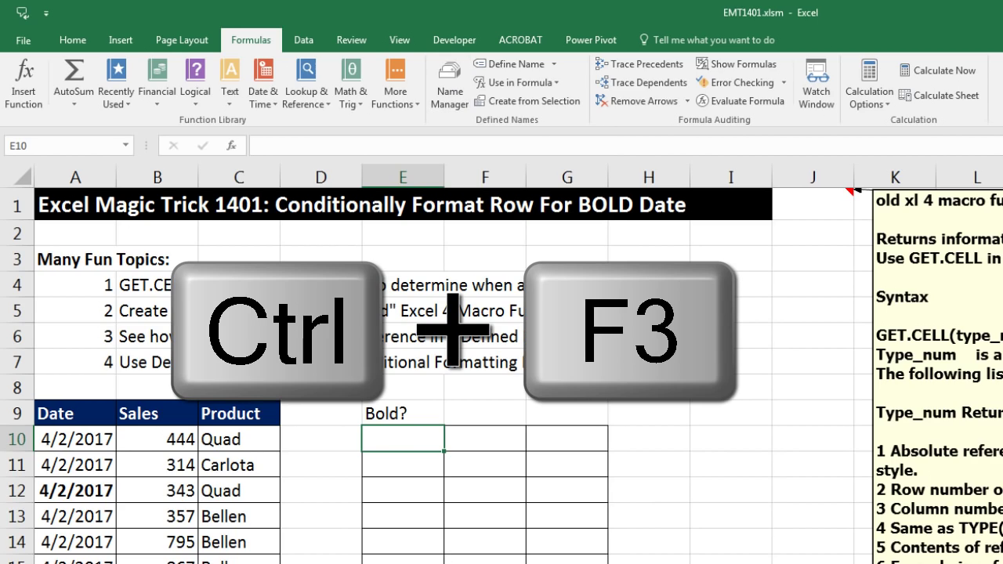
{"action": "key", "text": "ctrl+F3"}
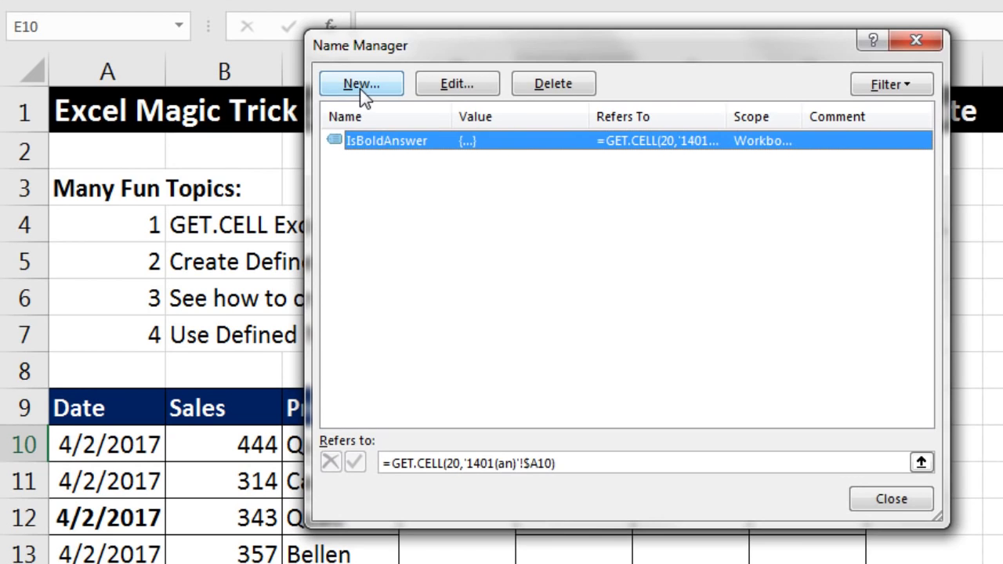
{"action": "left_click", "coordinate": [359, 84]}
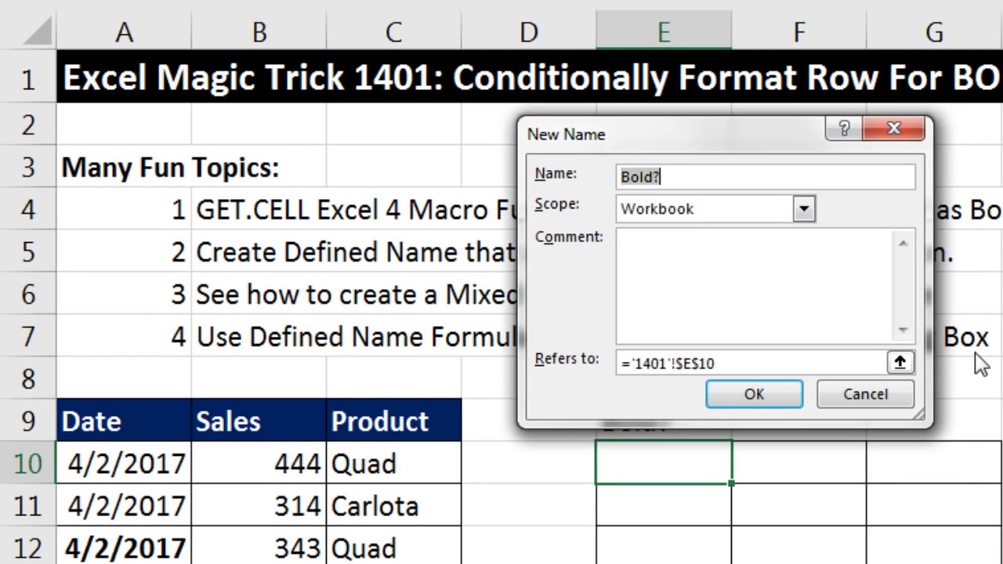
{"action": "type", "text": "IsBold"}
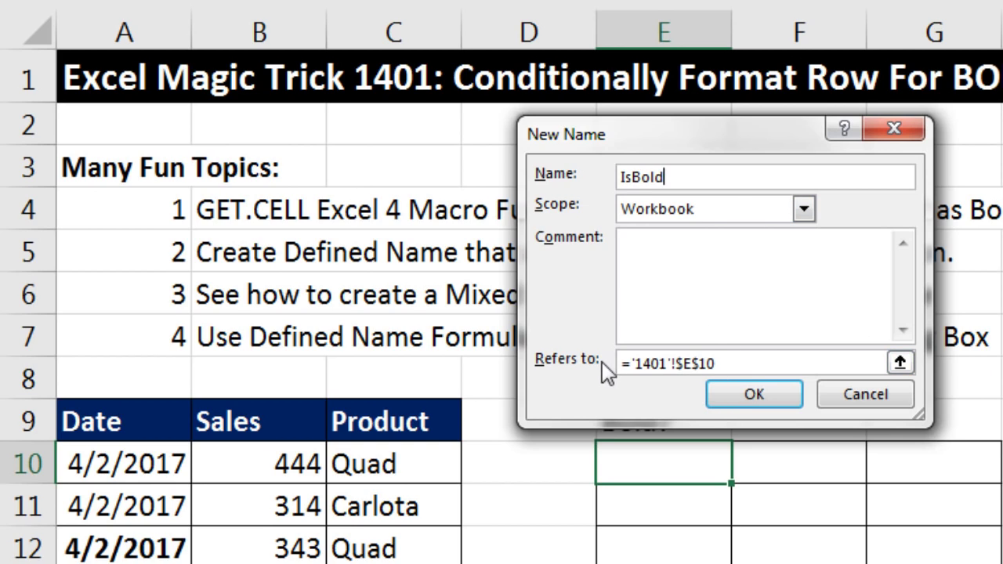
- Make IsBold refer to =GET.CELL(20,'1401'!$A10) and confirm it
{"action": "left_click_drag", "start_coordinate": [729, 367], "coordinate": [587, 363]}
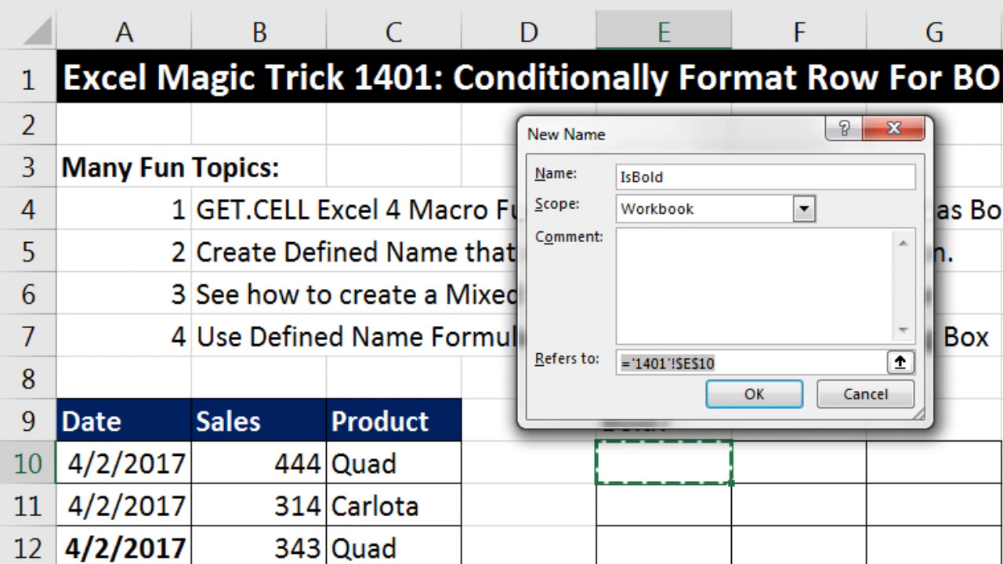
{"action": "type", "text": "=GET.CELL("}
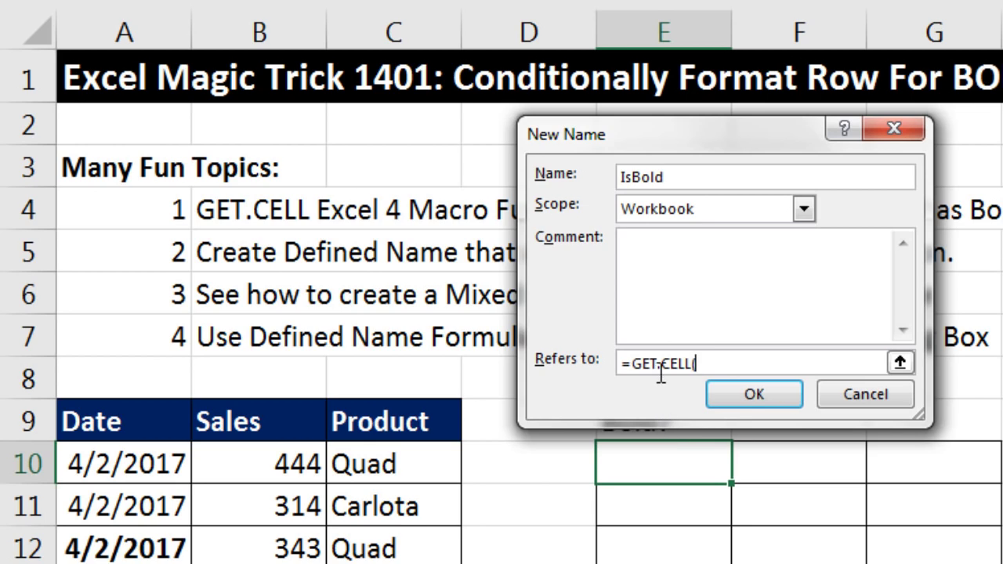
{"action": "type", "text": "20,"}
{"action": "left_click", "coordinate": [154, 468]}
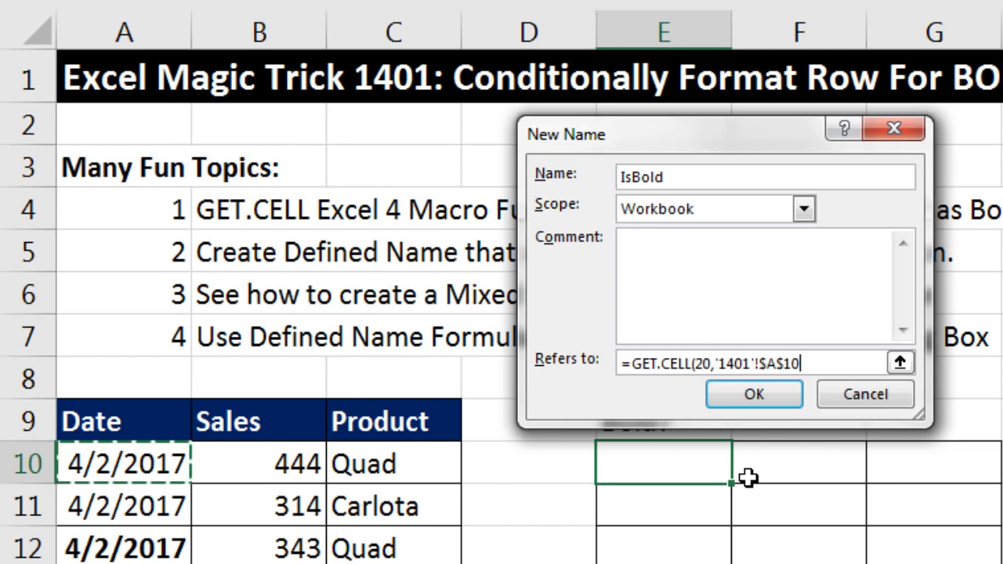
{"action": "key", "text": "F4"}
{"action": "key", "text": "F4"}
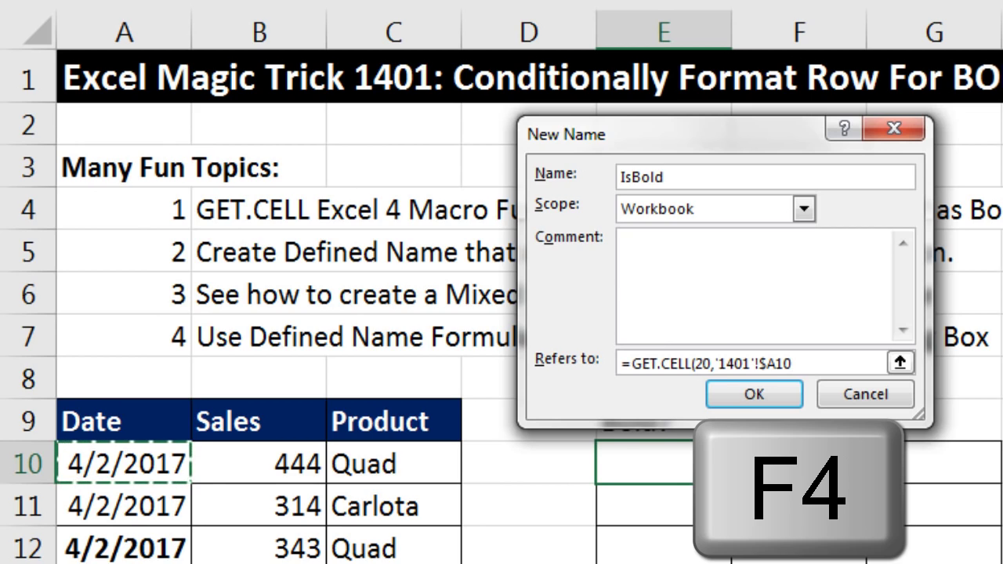
{"action": "type", "text": ")"}
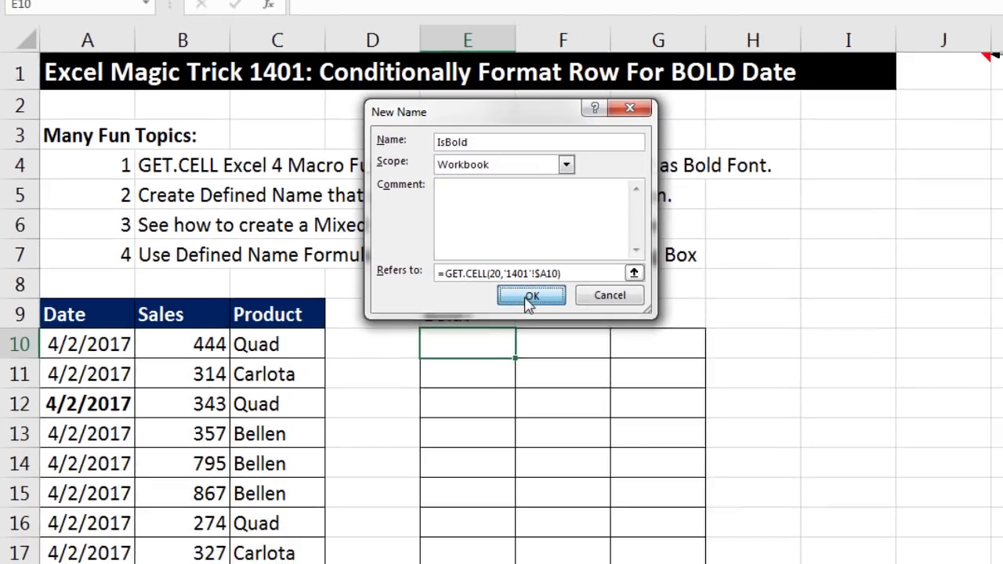
{"action": "left_click", "coordinate": [703, 378]}
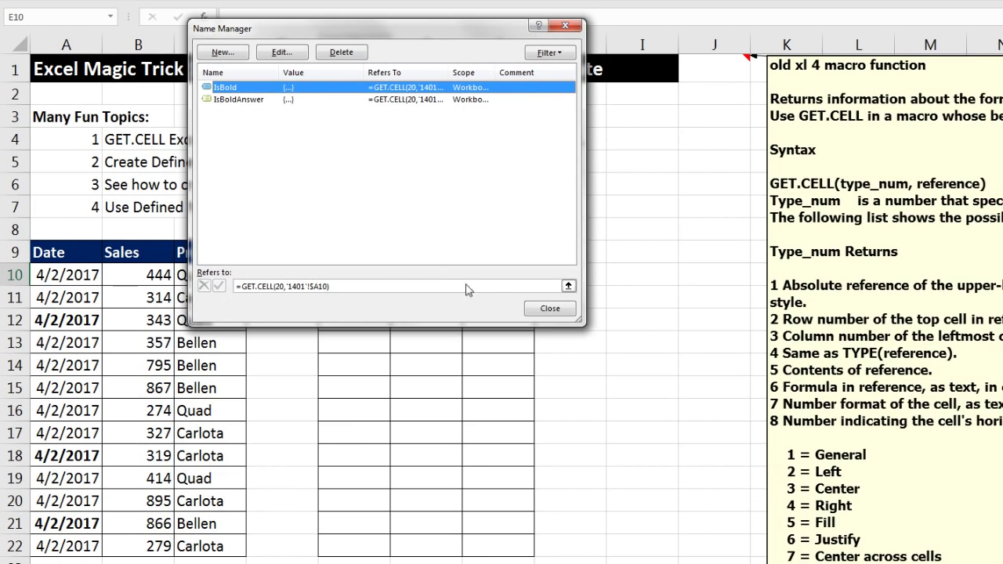
- Enter =IsBold in E10, fill it across E10:G22, and check the TRUE rows 12 and 18
{"action": "left_click", "coordinate": [550, 308]}
{"action": "type", "text": "=isb"}
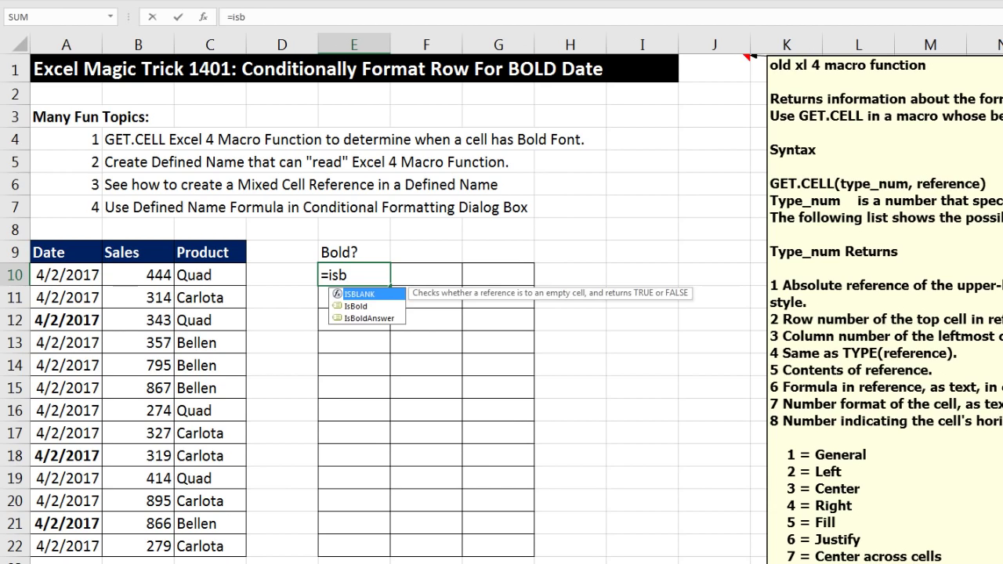
{"action": "key", "text": "Down"}
{"action": "key", "text": "Tab"}
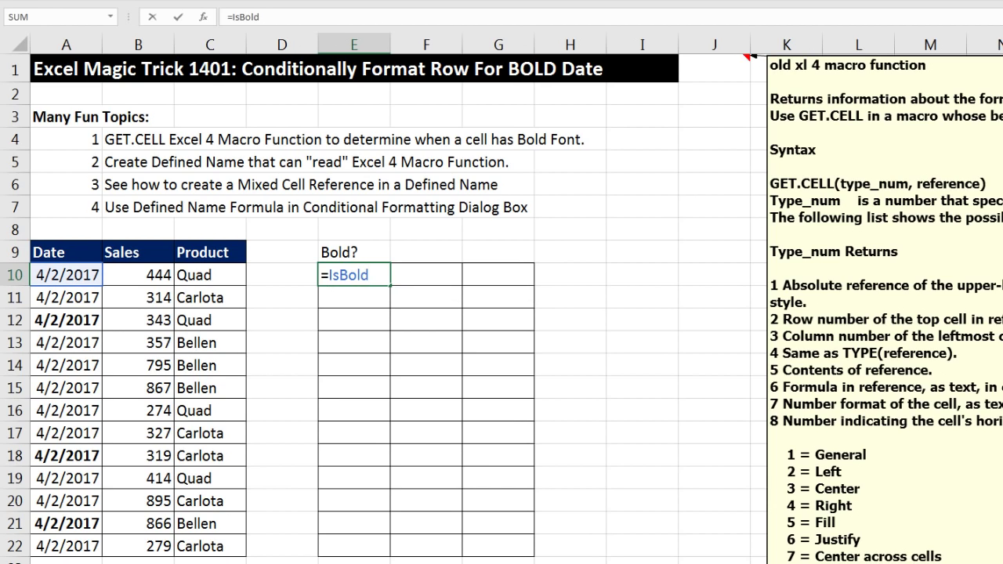
{"action": "key", "text": "ctrl+Return"}
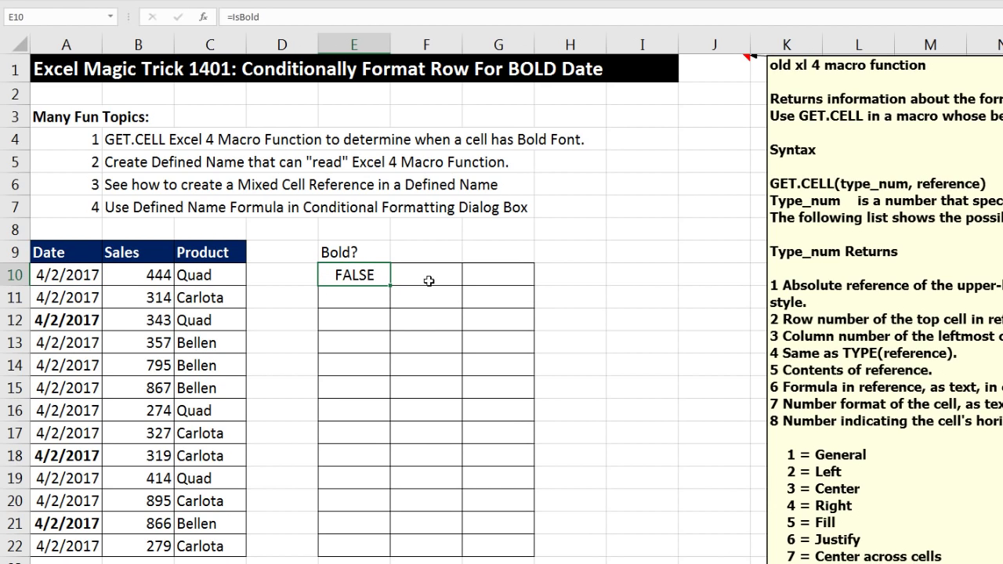
{"action": "left_click_drag", "start_coordinate": [394, 289], "coordinate": [554, 548]}
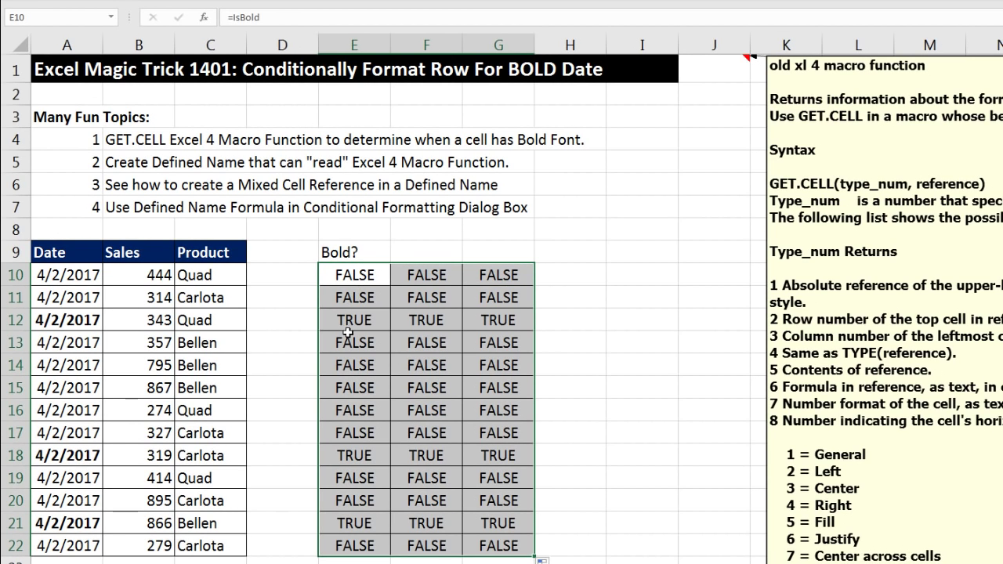
{"action": "left_click_drag", "start_coordinate": [345, 328], "coordinate": [487, 320]}
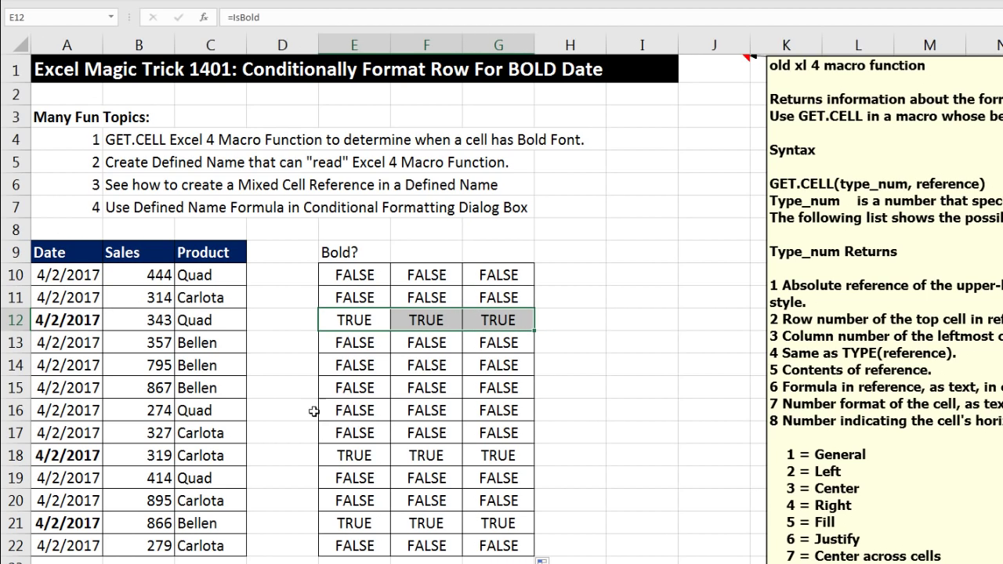
{"action": "left_click_drag", "start_coordinate": [345, 455], "coordinate": [490, 455]}
- Copy the name IsBold from E10's formula, then select the data rows A10:C22
{"action": "left_click", "coordinate": [364, 275]}
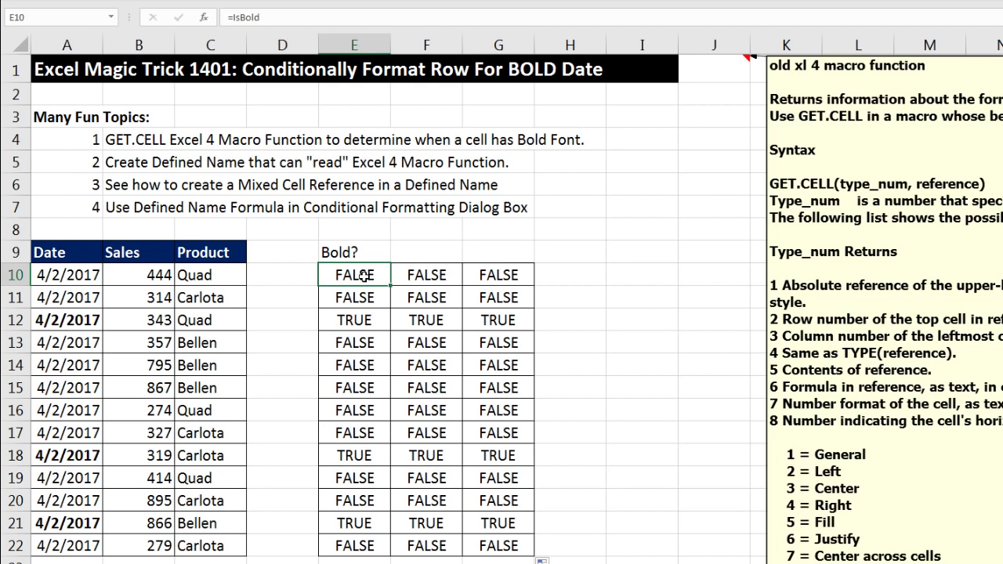
{"action": "key", "text": "F2"}
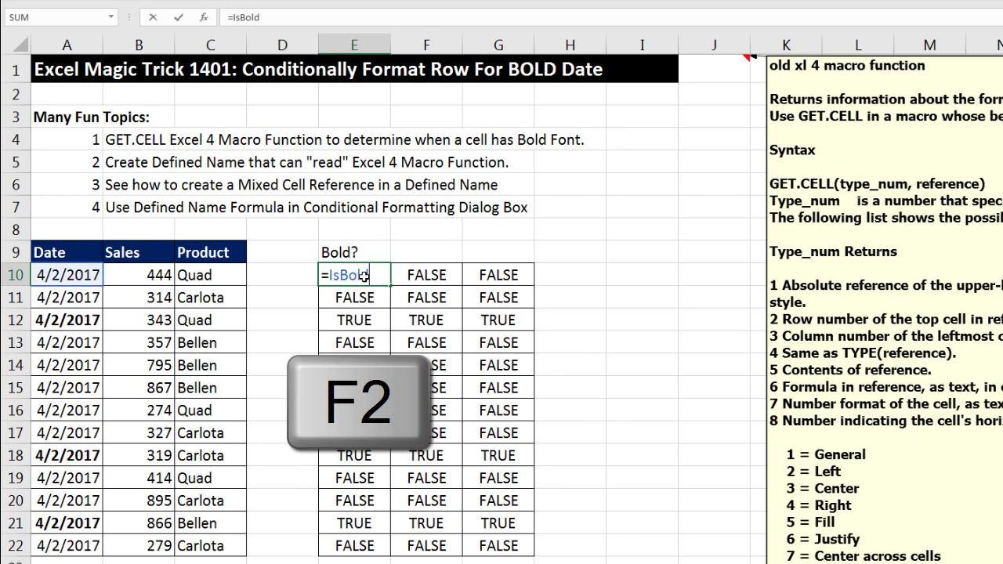
{"action": "left_click_drag", "start_coordinate": [389, 275], "coordinate": [331, 275]}
{"action": "key", "text": "ctrl+c"}
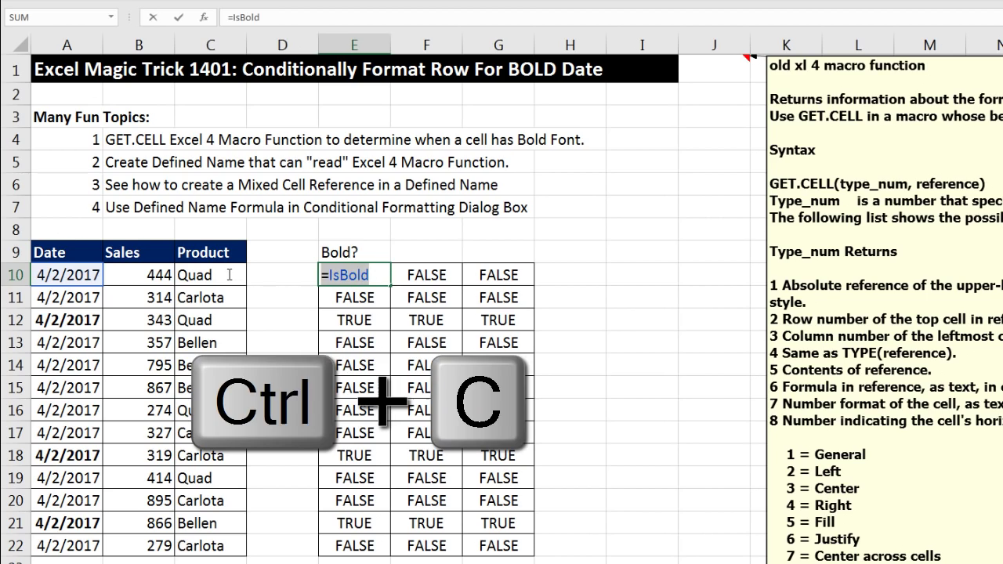
{"action": "key", "text": "Escape"}
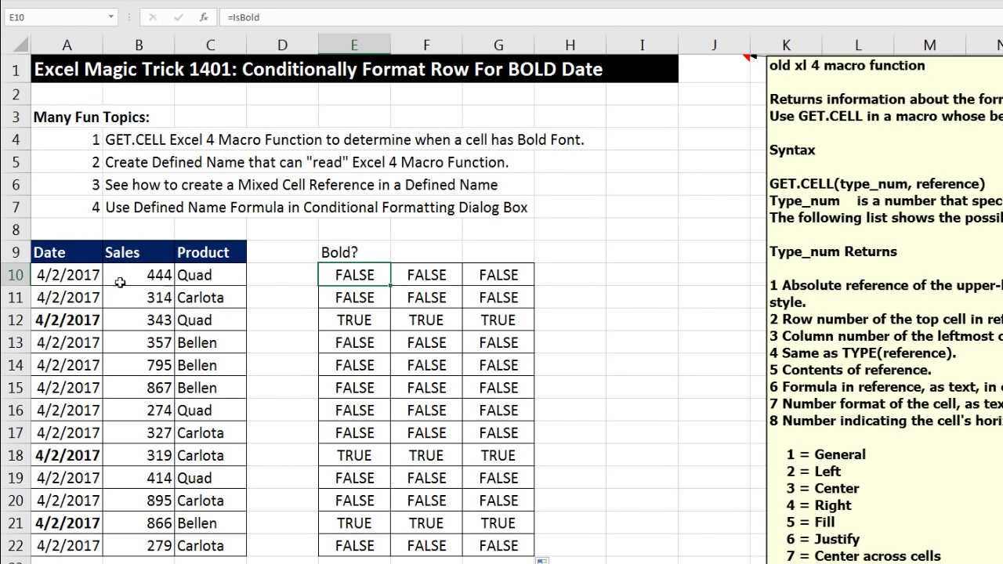
{"action": "left_click_drag", "start_coordinate": [64, 275], "coordinate": [216, 546]}
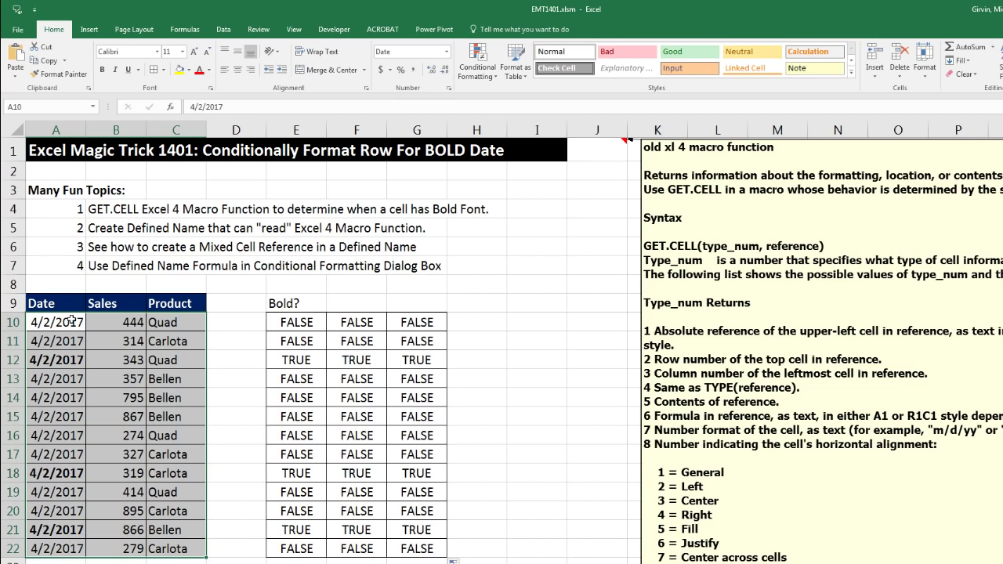
- Start a new conditional formatting rule with the Alt, H, L, N shortcut
{"action": "left_click", "coordinate": [494, 78]}
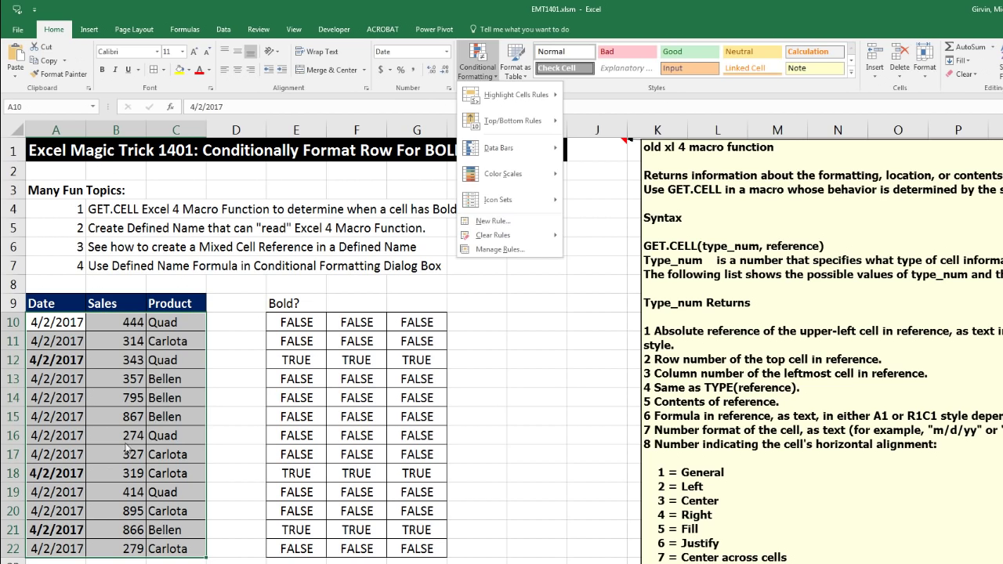
{"action": "key", "text": "Escape"}
{"action": "key", "text": "alt"}
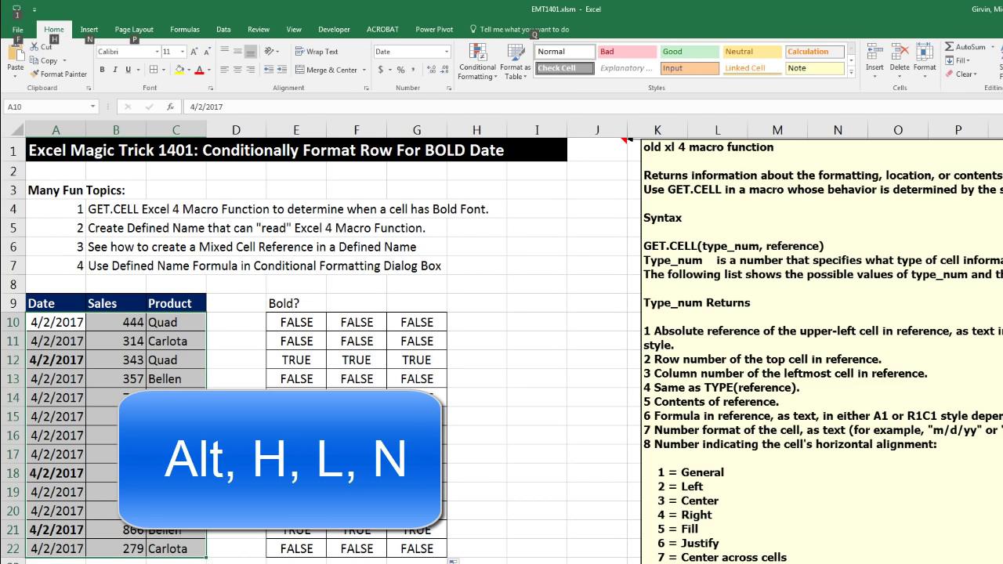
{"action": "key", "text": "h"}
{"action": "key", "text": "l"}
{"action": "key", "text": "n"}
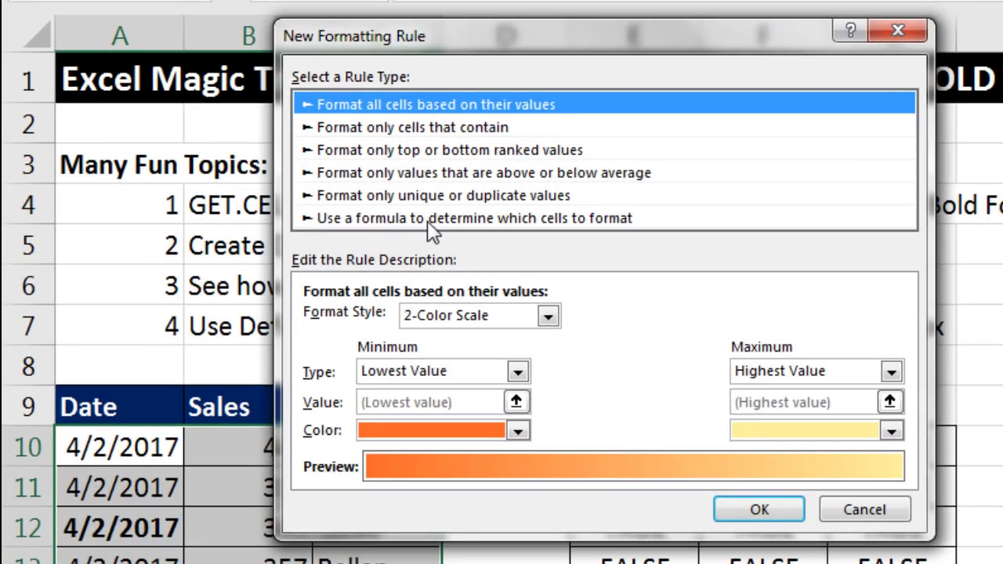
- Choose the formula-based rule type and paste =IsBold as its condition
{"action": "key", "text": "Page_Down"}
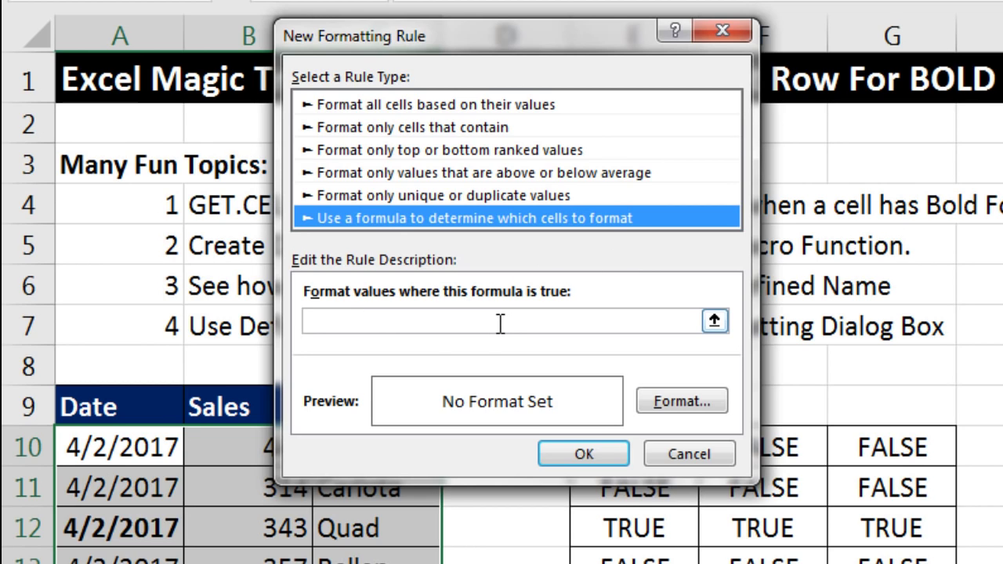
{"action": "key", "text": "Tab"}
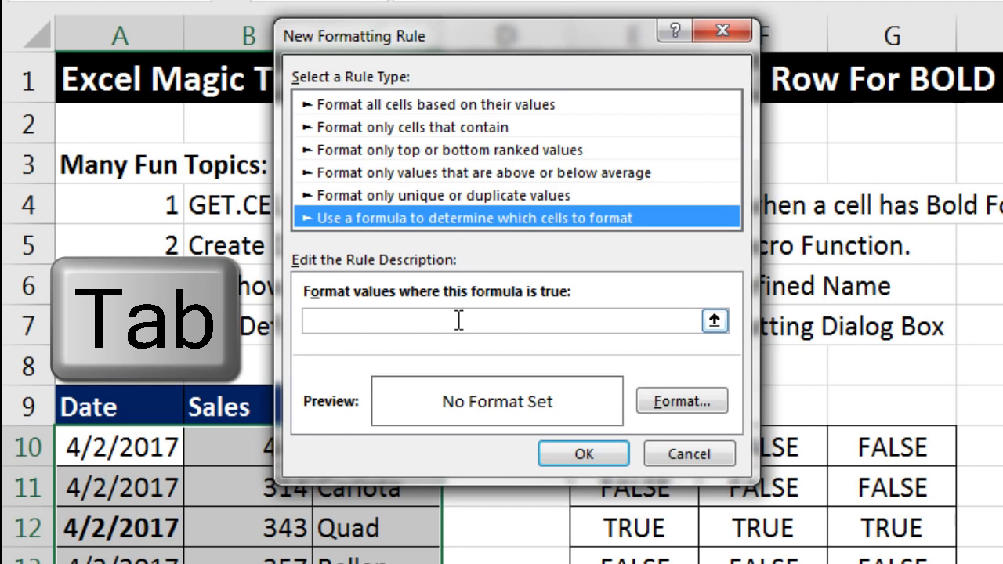
{"action": "key", "text": "Tab"}
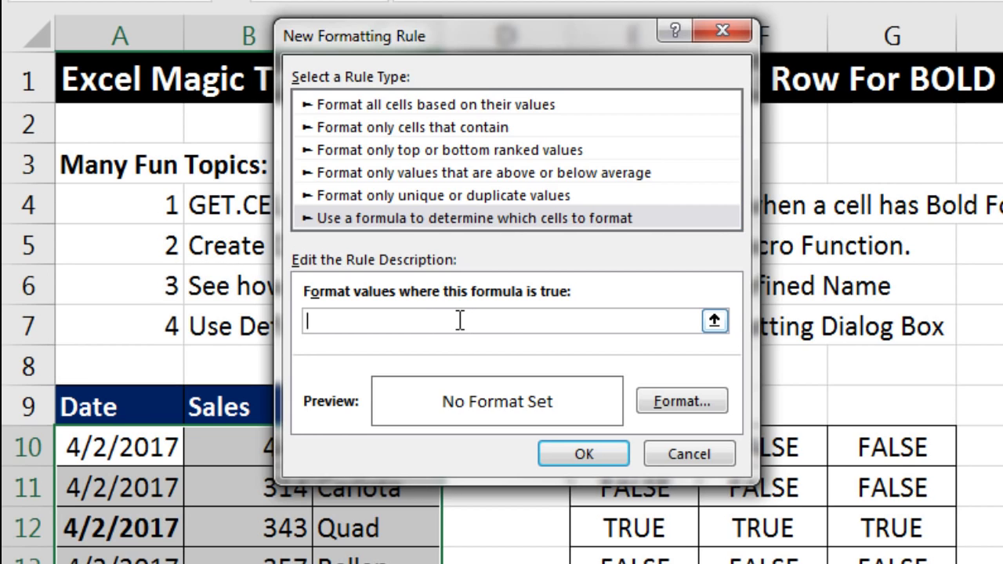
{"action": "key", "text": "ctrl+v"}
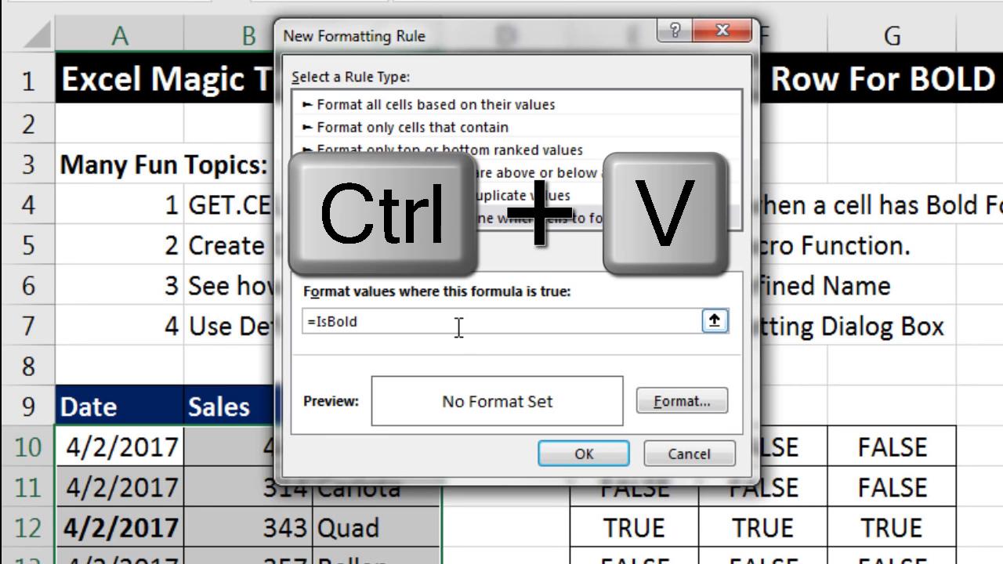
- Format the rule with bold font and yellow fill, then apply it
{"action": "left_click", "coordinate": [666, 408]}
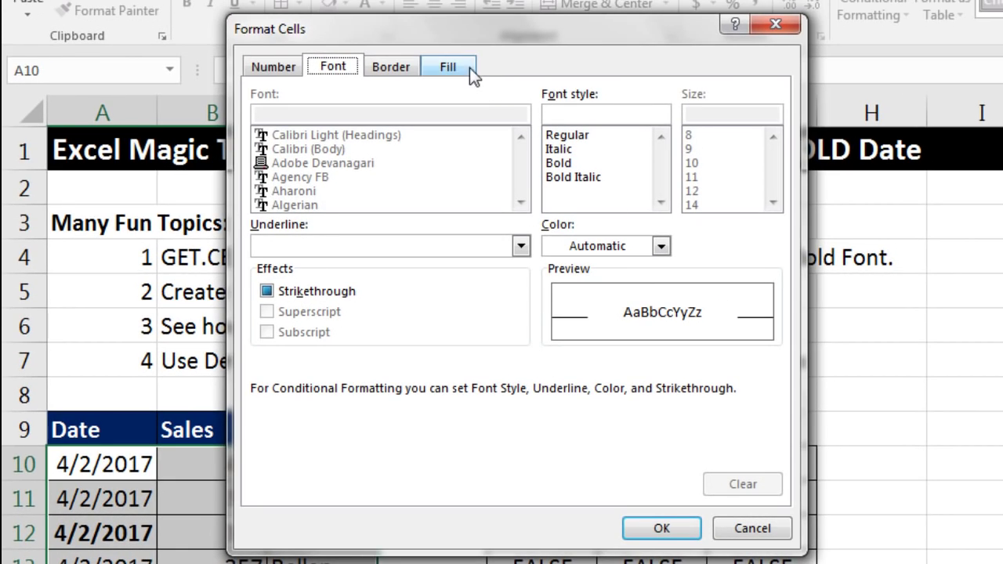
{"action": "left_click", "coordinate": [559, 163]}
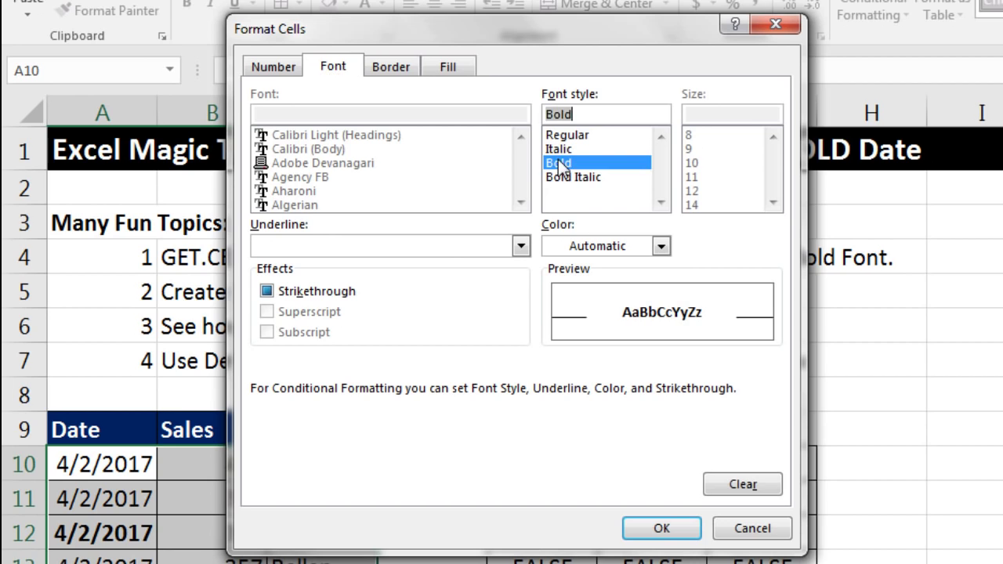
{"action": "left_click", "coordinate": [446, 66]}
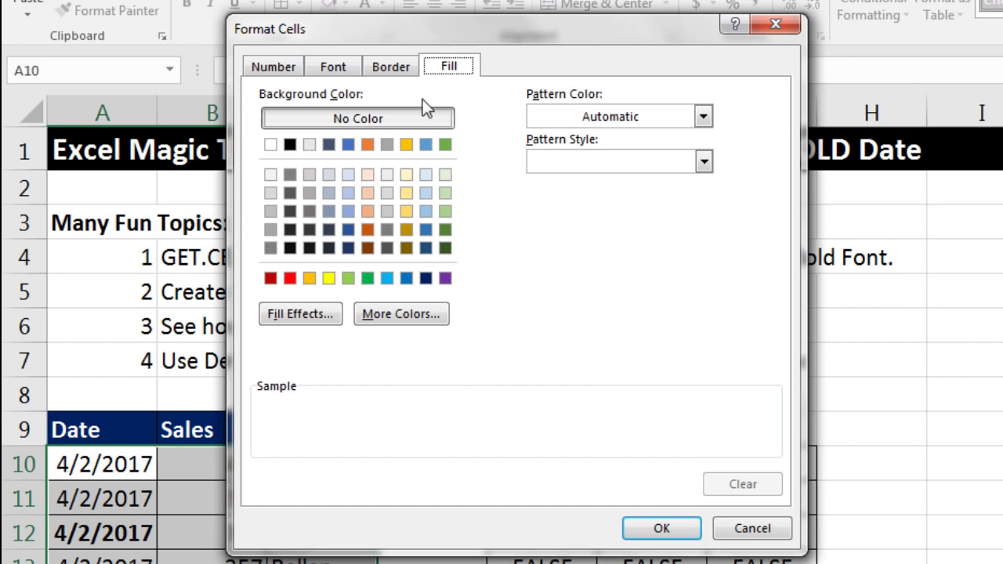
{"action": "left_click", "coordinate": [328, 280]}
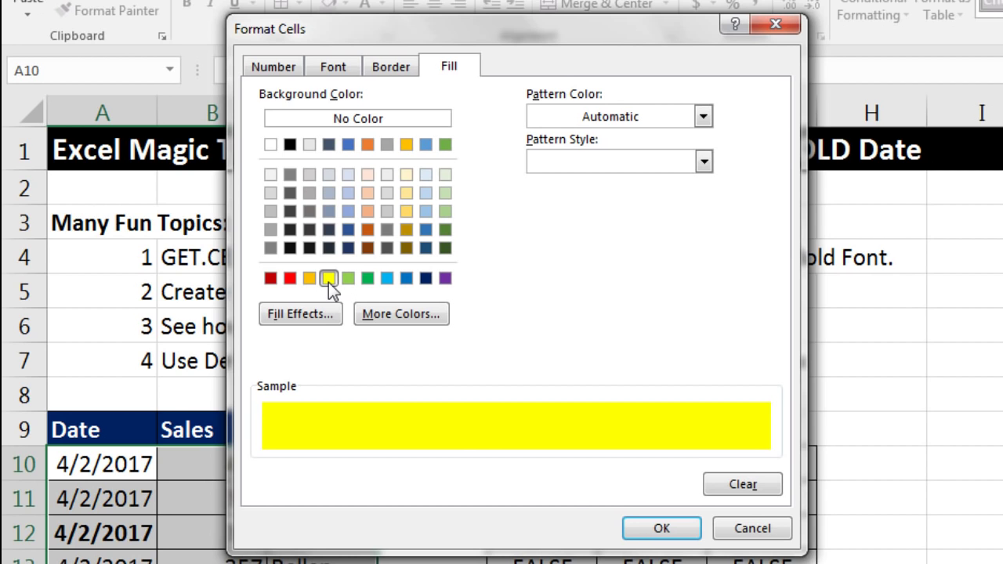
{"action": "left_click", "coordinate": [658, 529]}
{"action": "left_click", "coordinate": [499, 470]}
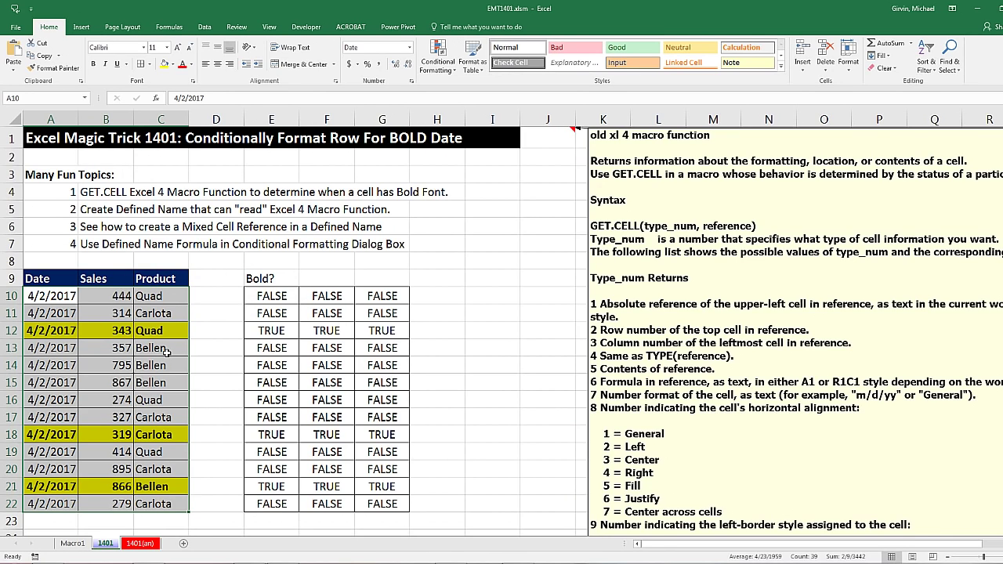
- Bold the date in A13, force a full recalculation with Ctrl+Alt+F9, and retype =IsBold in E10
{"action": "left_click", "coordinate": [61, 348]}
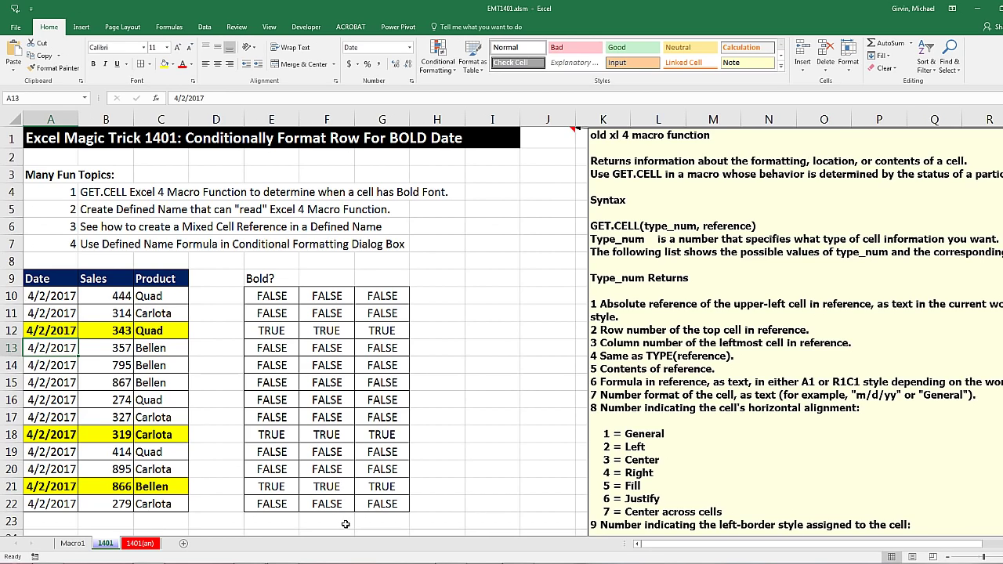
{"action": "key", "text": "ctrl+b"}
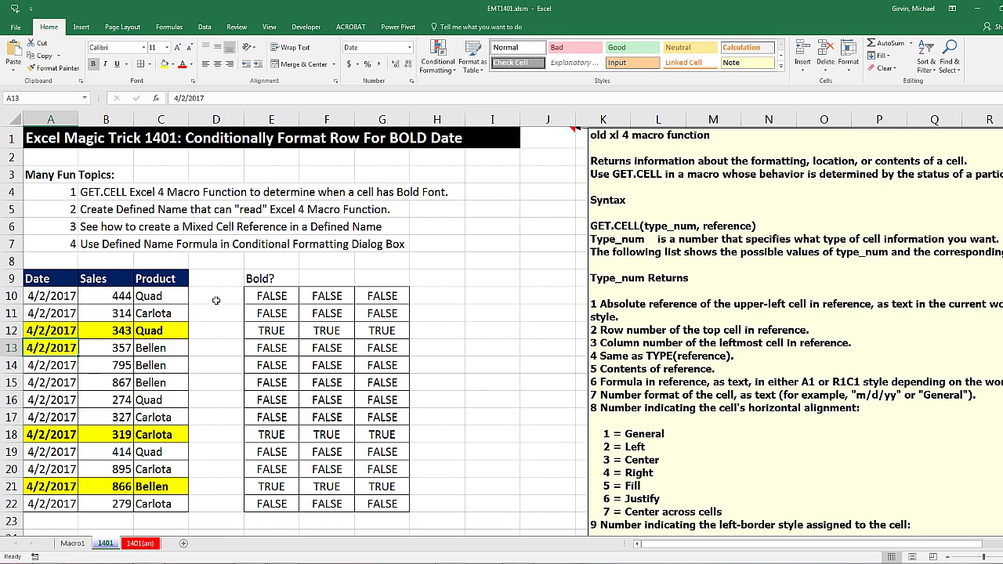
{"action": "key", "text": "ctrl+alt+F9"}
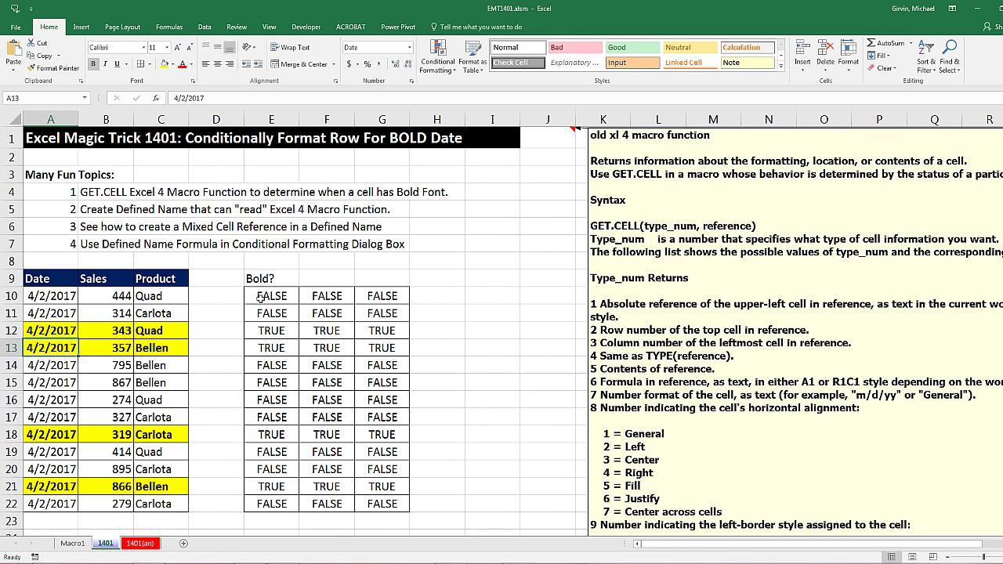
{"action": "left_click", "coordinate": [261, 299]}
{"action": "type", "text": "=IsBold"}
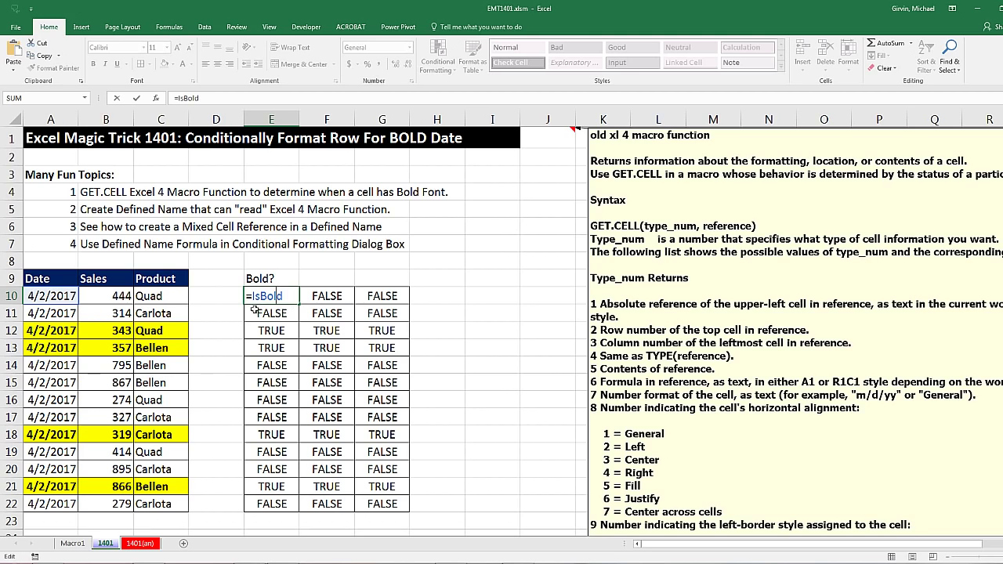
{"action": "key", "text": "Return"}
{"action": "key", "text": "ctrl+Page_Up"}
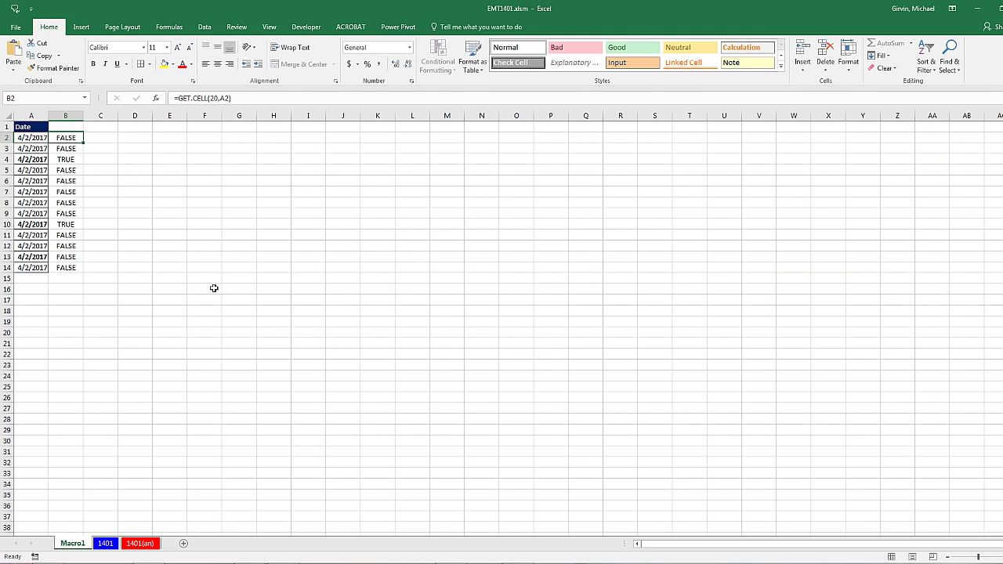
{"action": "double_click", "coordinate": [66, 143]}
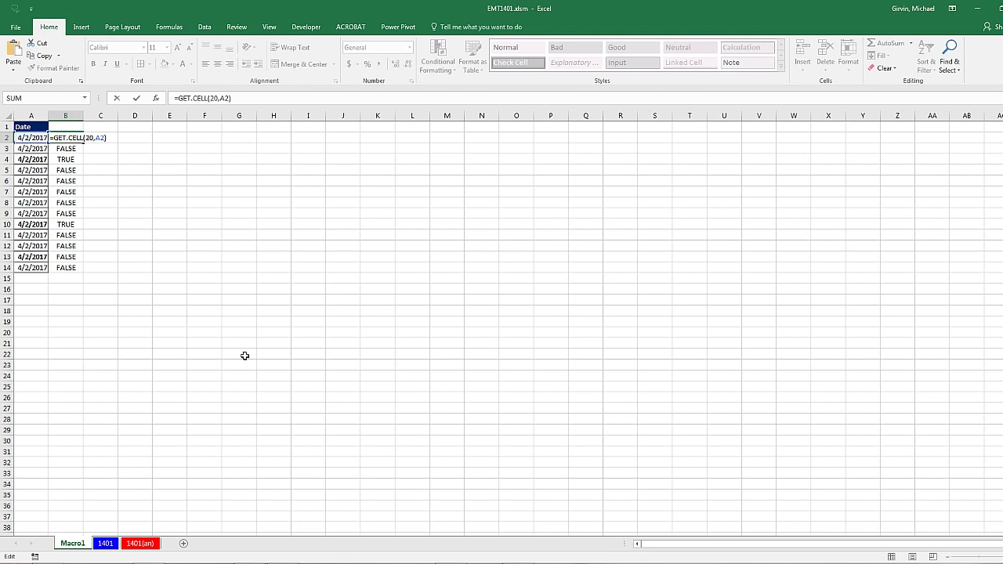
{"action": "key", "text": "Escape"}
{"action": "left_click", "coordinate": [105, 544]}
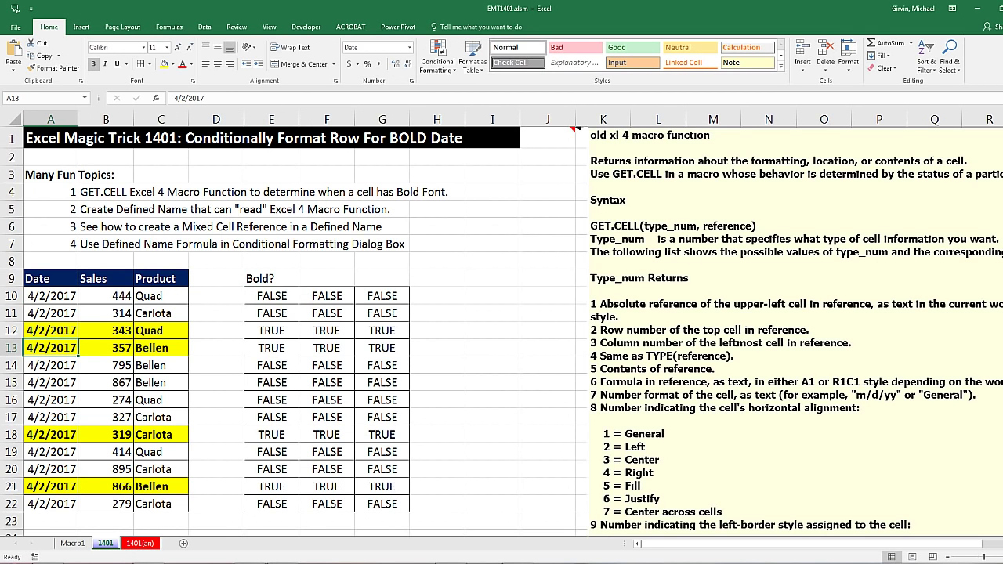
{"action": "left_click_drag", "start_coordinate": [998, 149], "coordinate": [999, 160]}
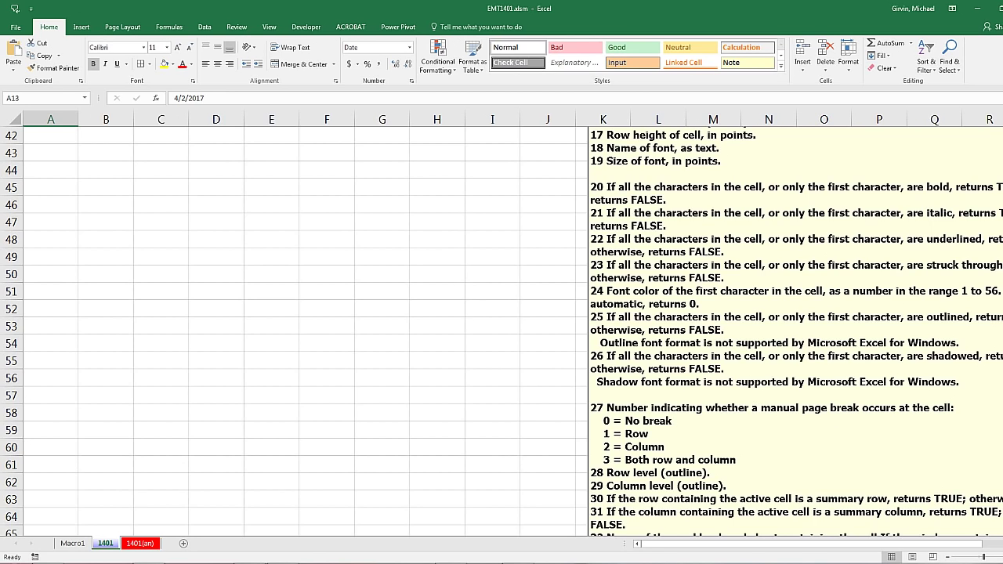
{"action": "scroll", "coordinate": [684, 334], "scroll_direction": "up", "scroll_amount": 10}
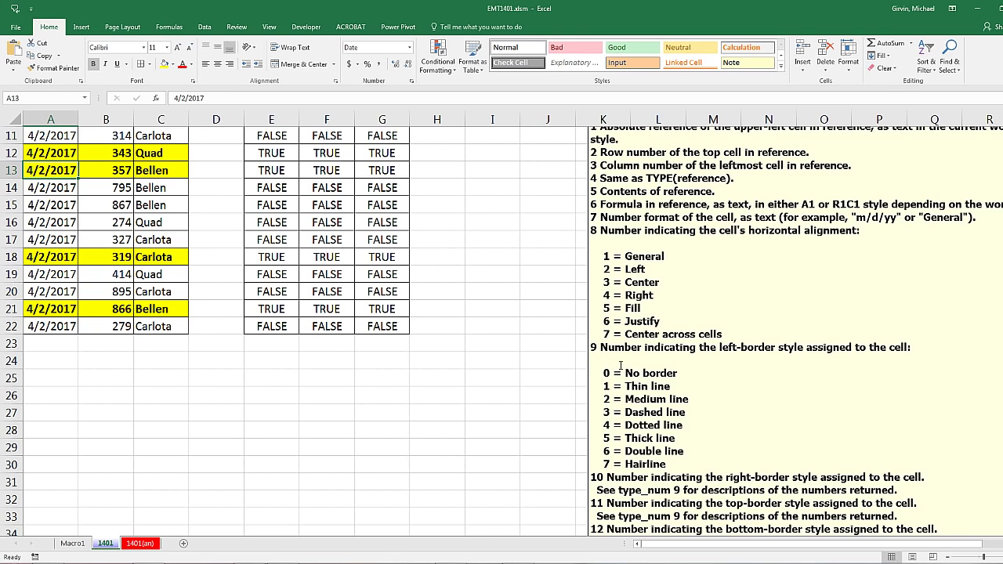
{"action": "scroll", "coordinate": [730, 357], "scroll_direction": "up", "scroll_amount": 4}
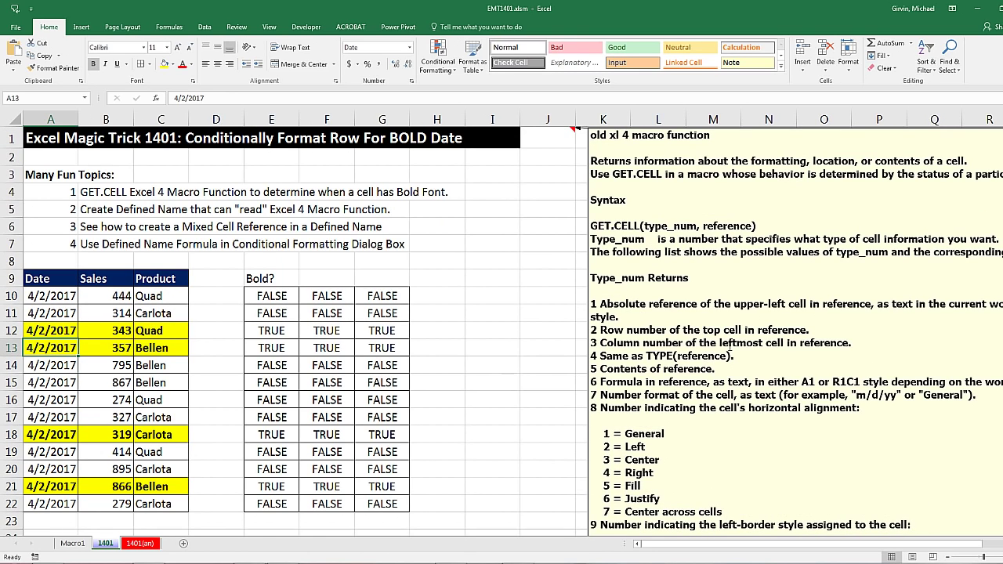